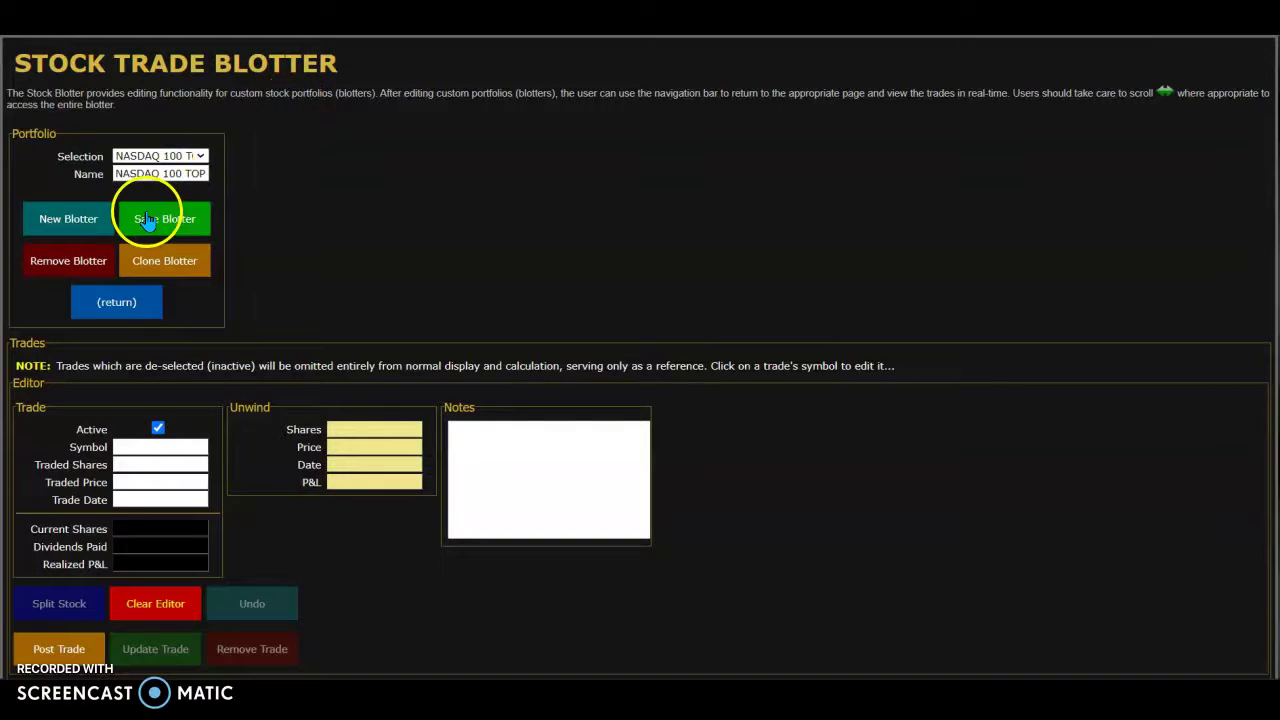
{"action": "left_click", "coordinate": [97, 232]}
{"action": "left_click", "coordinate": [705, 328]}
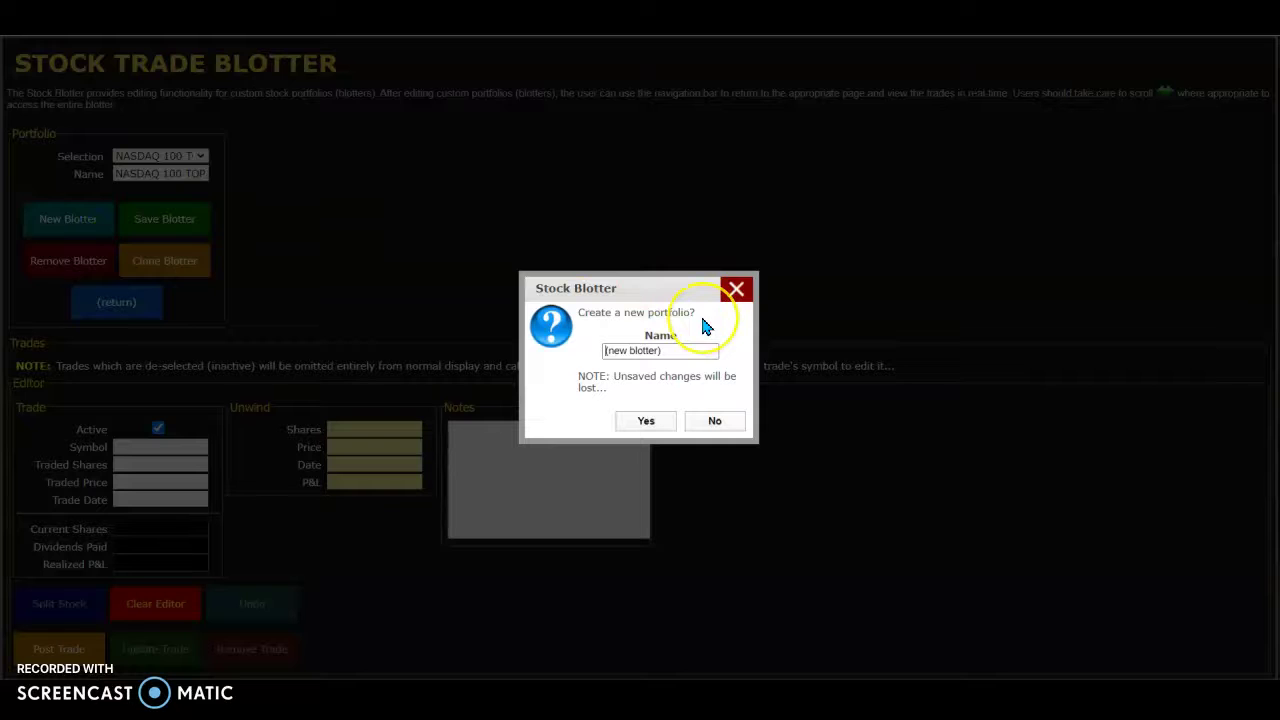
{"action": "left_click", "coordinate": [736, 290]}
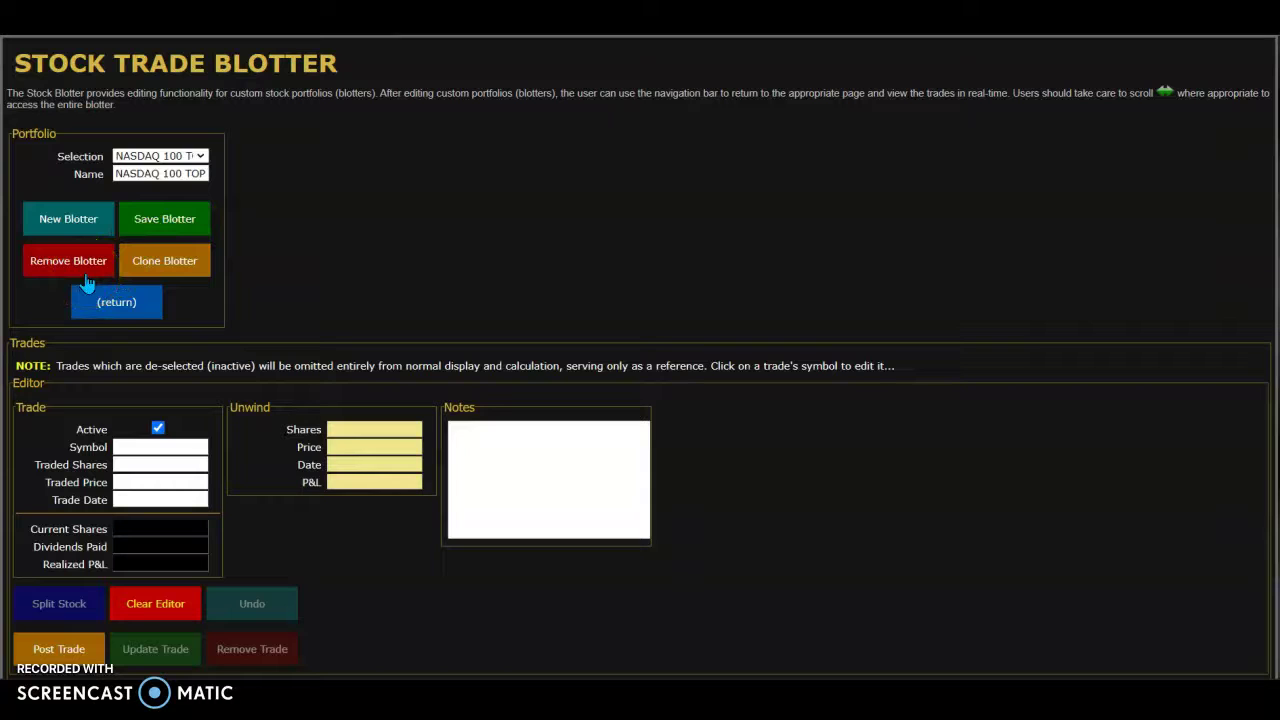
{"action": "left_click", "coordinate": [181, 268]}
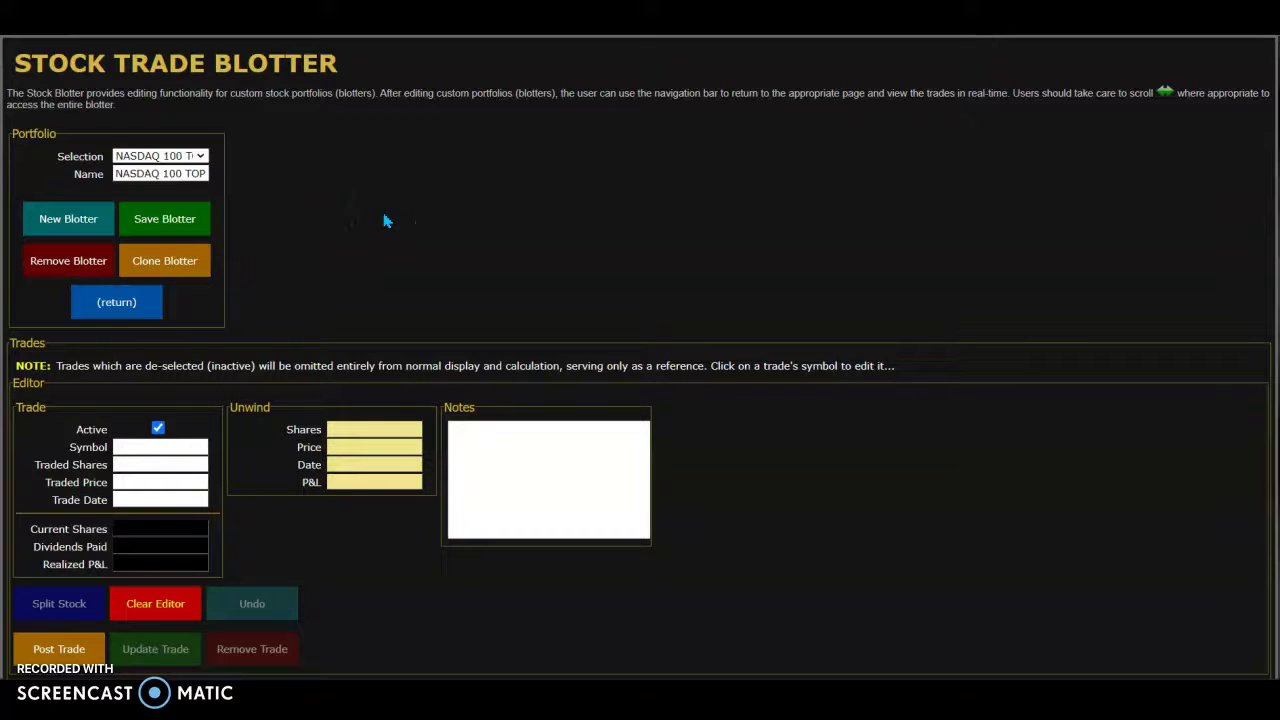
{"action": "left_click", "coordinate": [202, 158]}
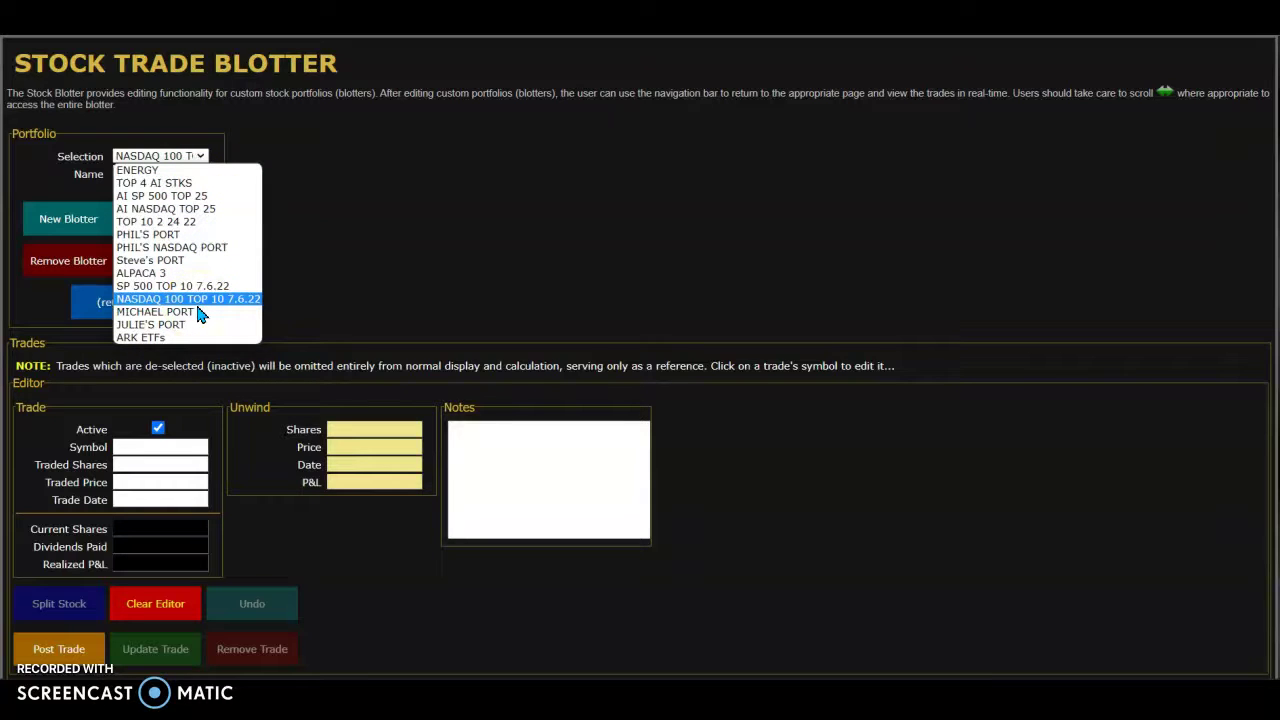
{"action": "left_click", "coordinate": [400, 223]}
- Enter MSFT (Microsoft Corporation) as the symbol of a new trade in the trade editor
{"action": "scroll", "coordinate": [400, 229], "scroll_direction": "down", "scroll_amount": 3}
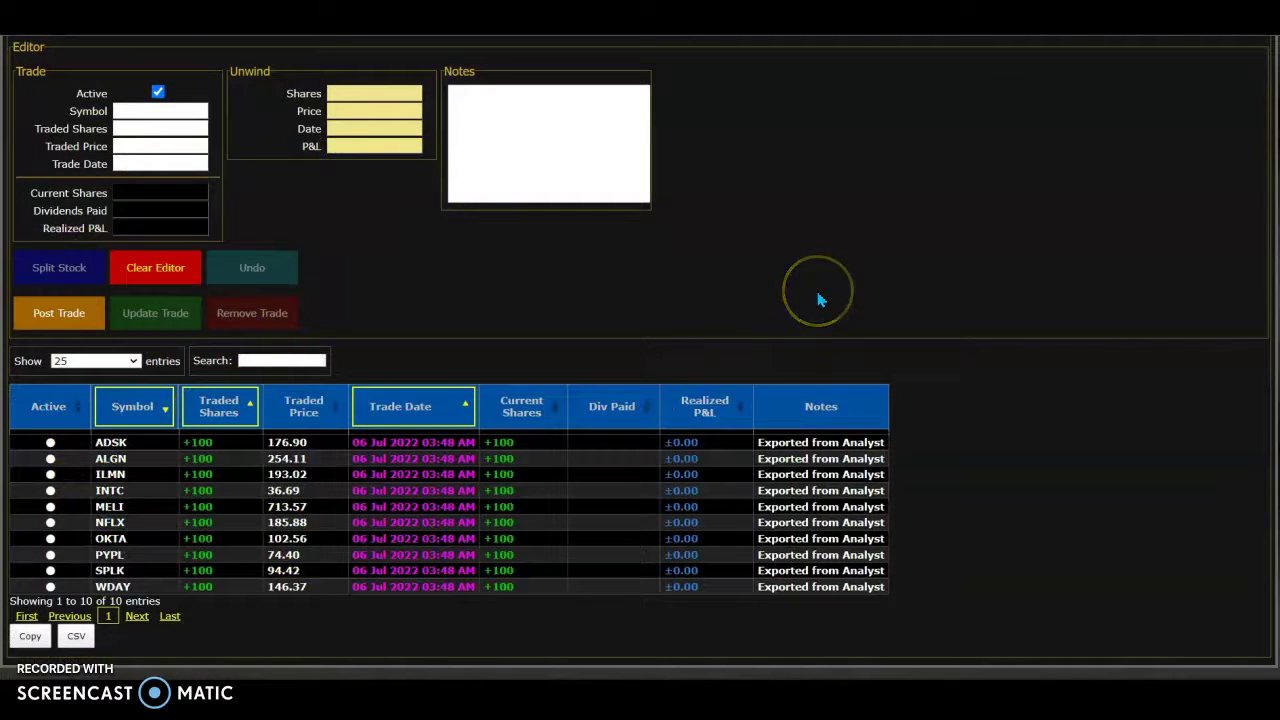
{"action": "scroll", "coordinate": [818, 300], "scroll_direction": "up", "scroll_amount": 1}
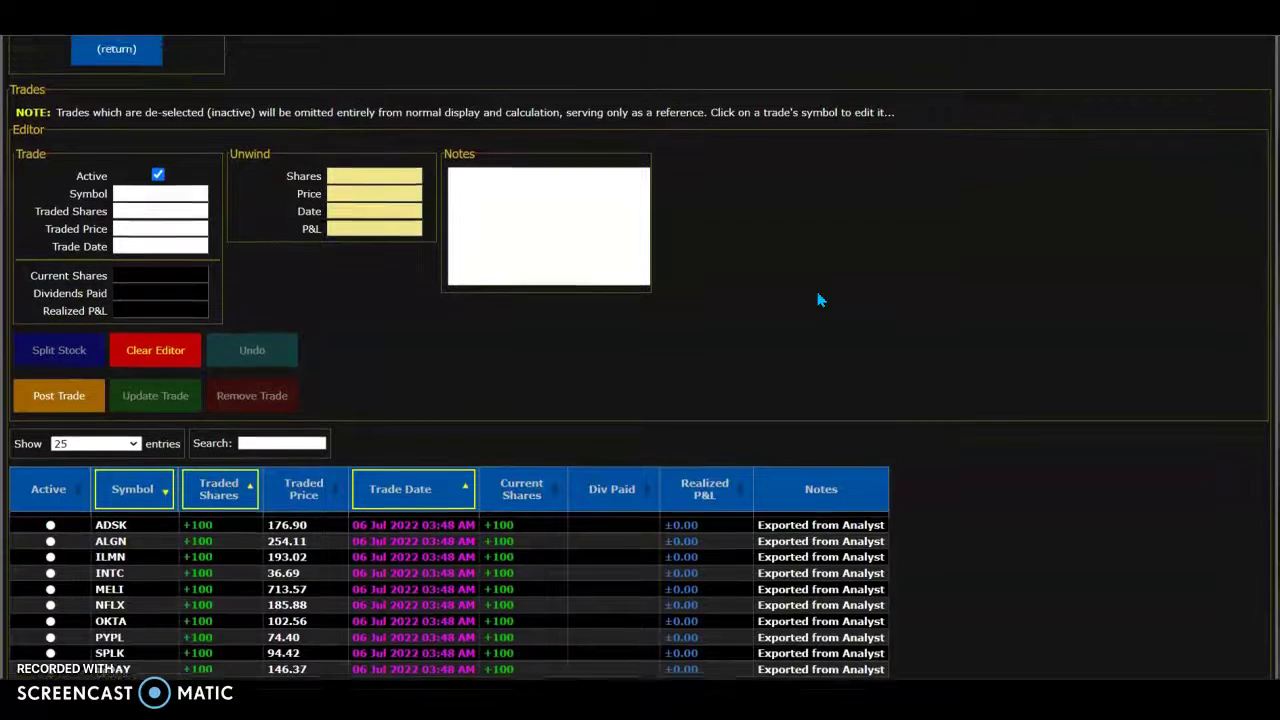
{"action": "left_click", "coordinate": [188, 205]}
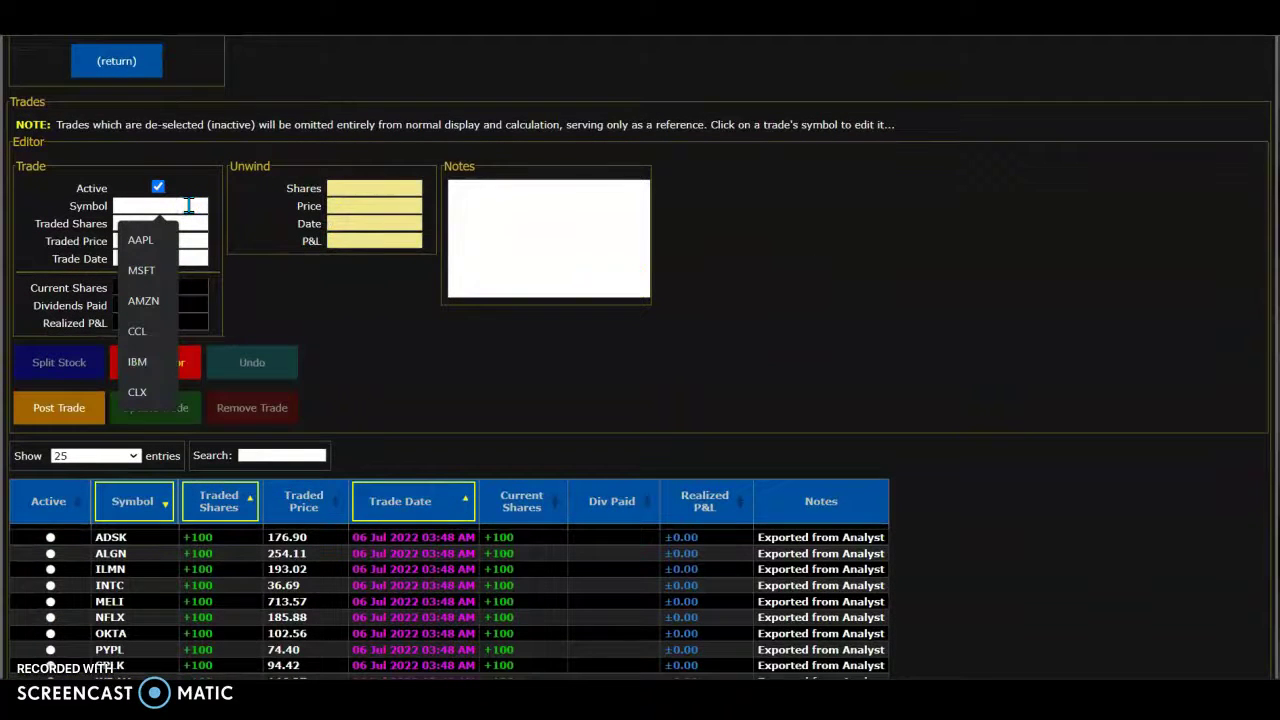
{"action": "left_click", "coordinate": [150, 266]}
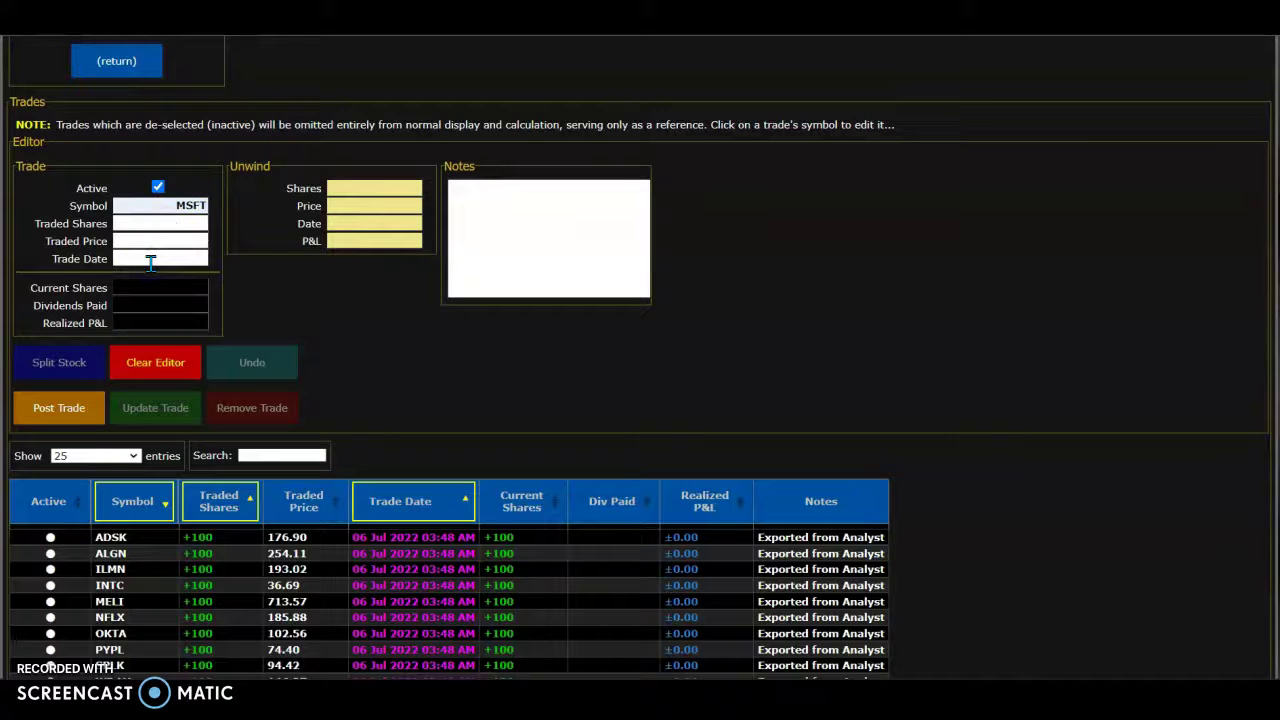
{"action": "left_click", "coordinate": [185, 230]}
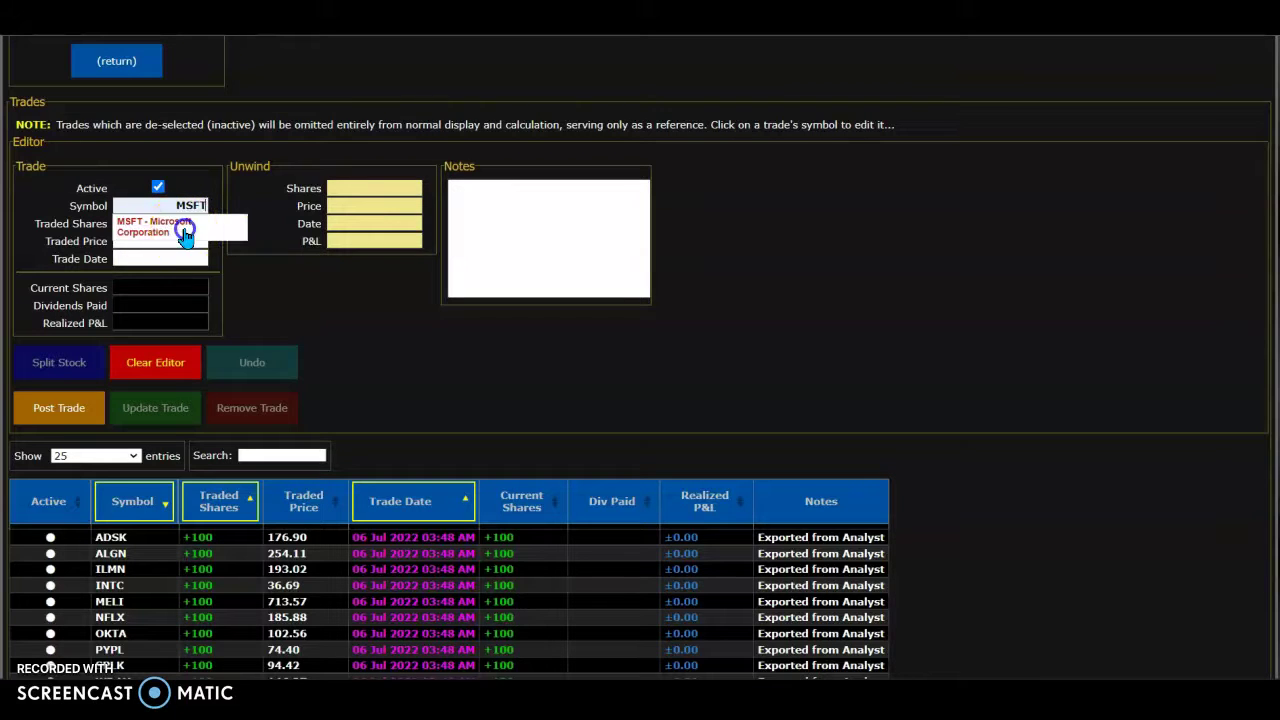
{"action": "left_click", "coordinate": [184, 228]}
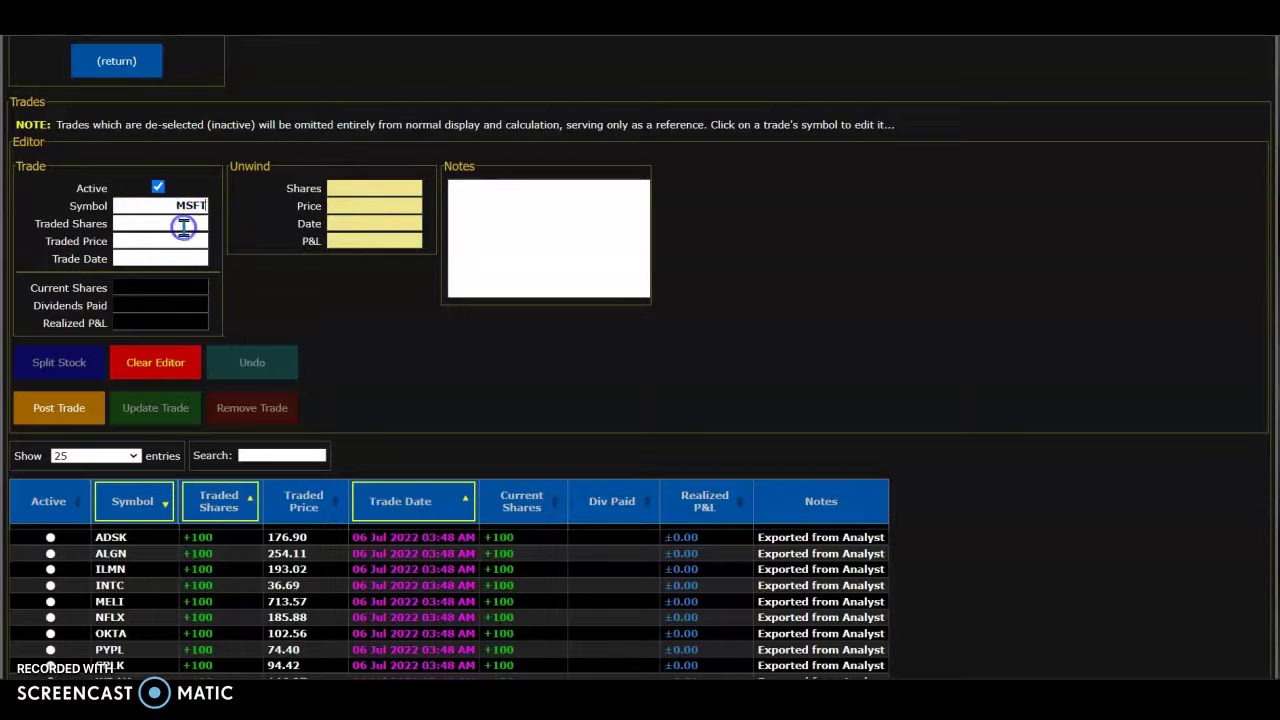
- Set the traded shares of the MSFT trade to +100 and post the trade to the blotter
{"action": "left_click", "coordinate": [184, 228]}
{"action": "type", "text": "+100"}
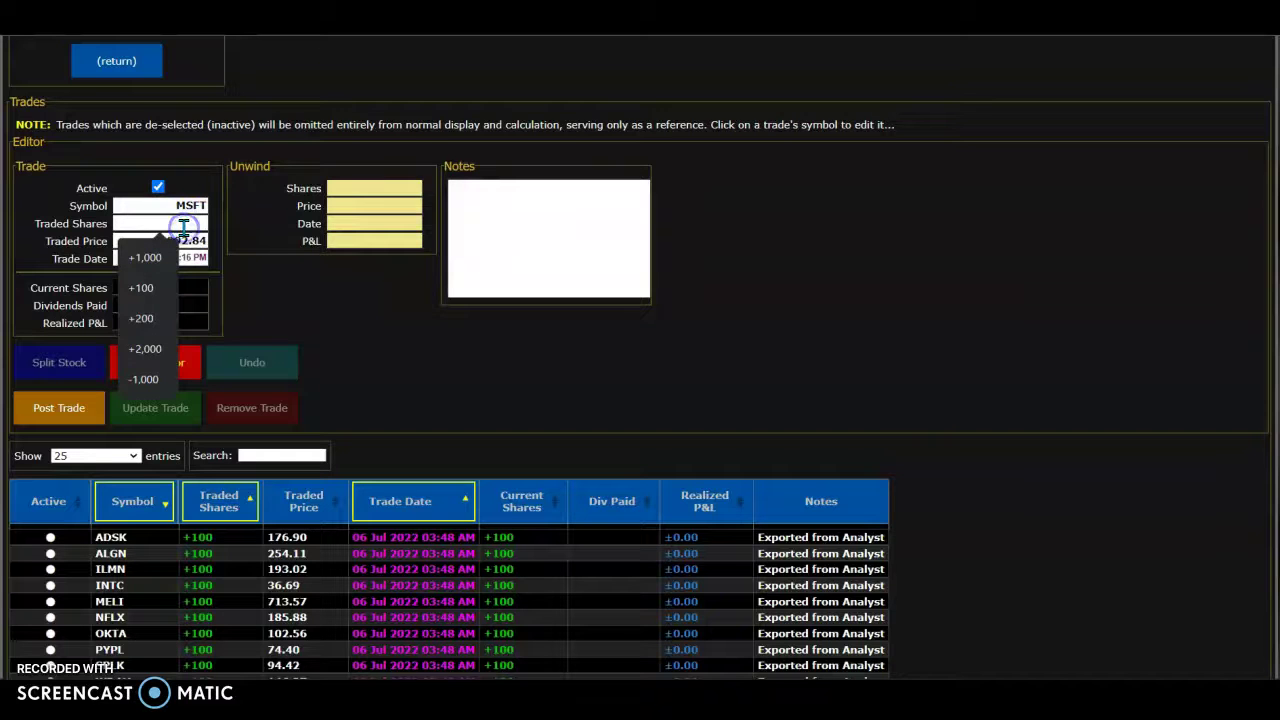
{"action": "key", "text": "Tab"}
{"action": "left_click", "coordinate": [200, 242]}
{"action": "left_click", "coordinate": [199, 257]}
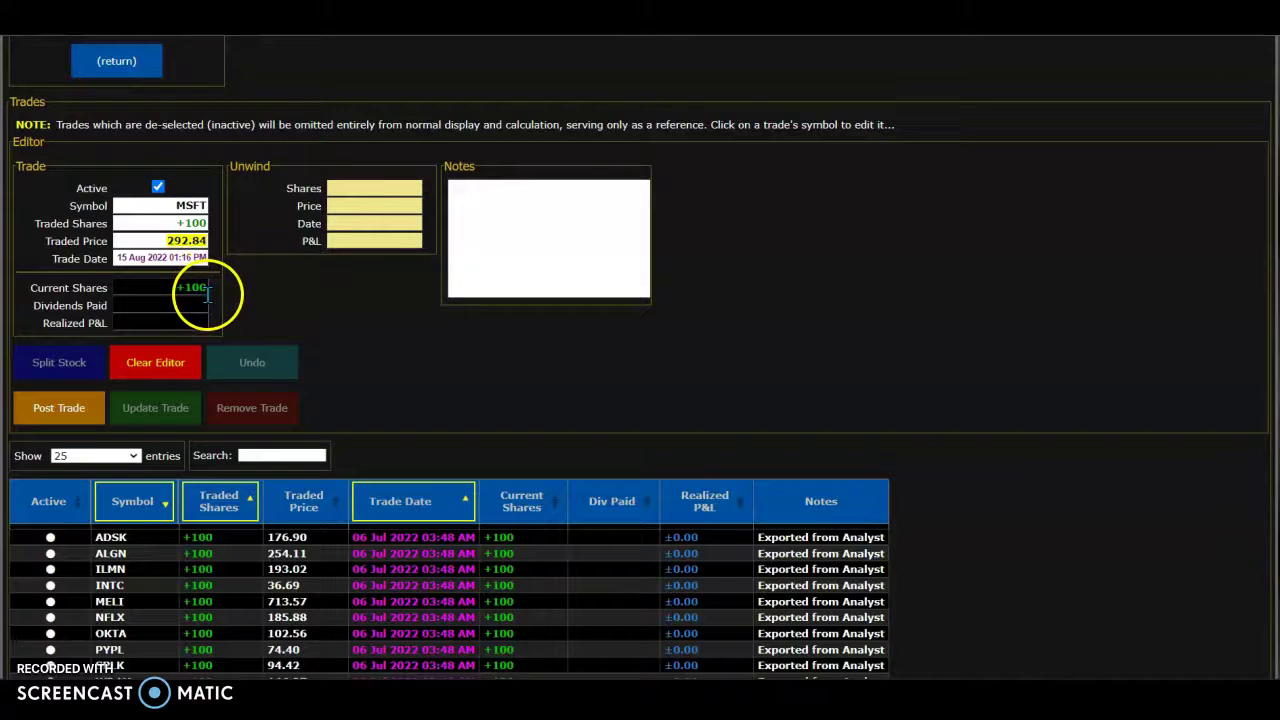
{"action": "left_click", "coordinate": [79, 412]}
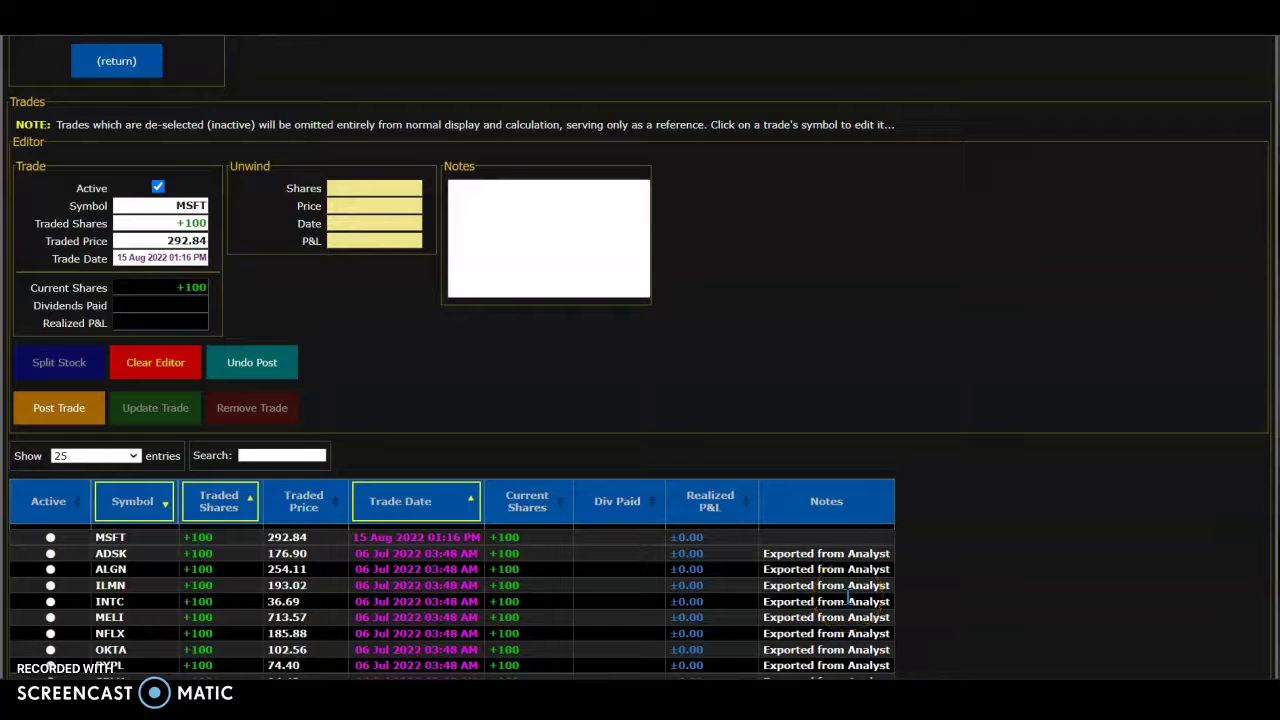
- Undo the posted MSFT trade and clear the trade editor
{"action": "left_click", "coordinate": [284, 364]}
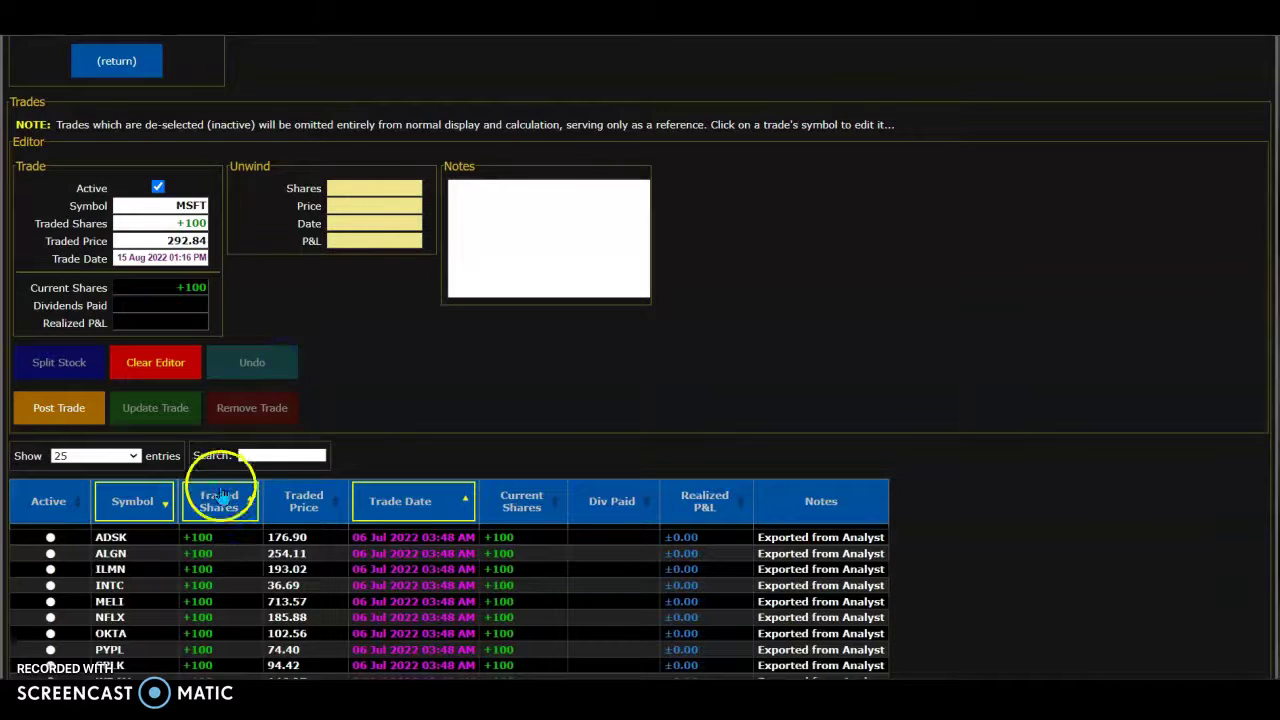
{"action": "left_click", "coordinate": [147, 366]}
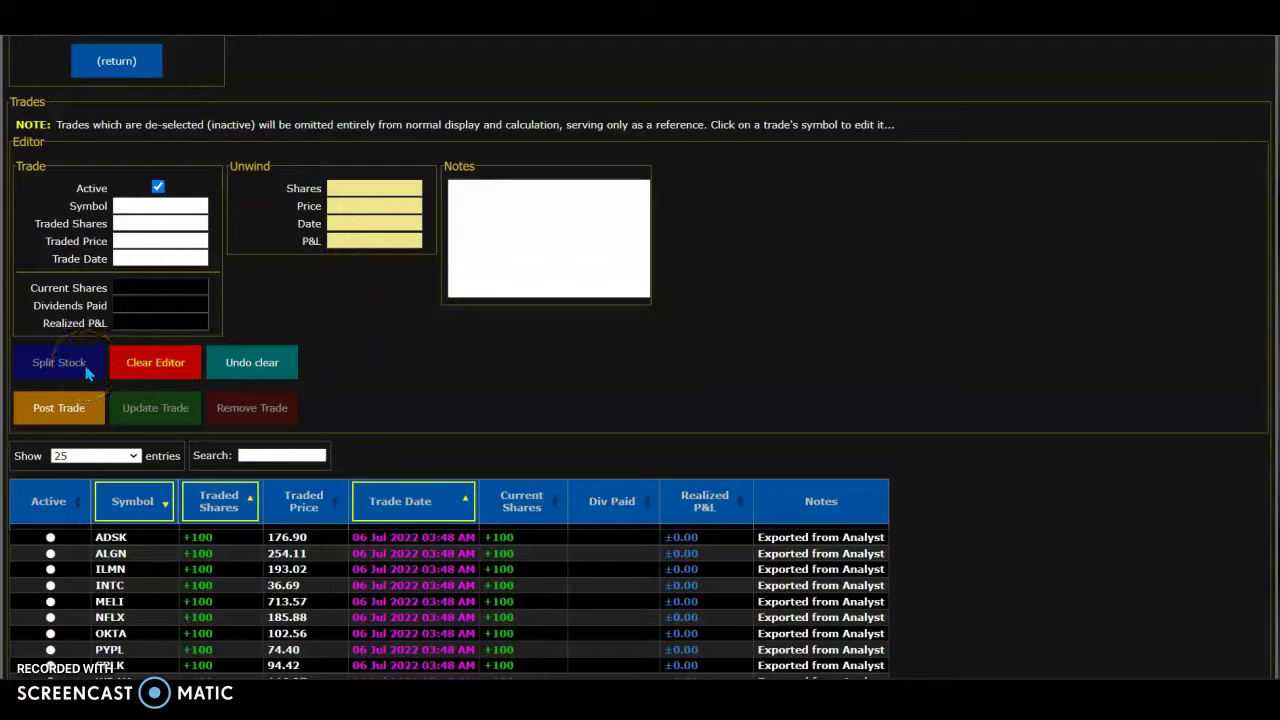
- Load the ADSK trade into the editor, then open its stock split prompt and decline the split
{"action": "left_click", "coordinate": [112, 540]}
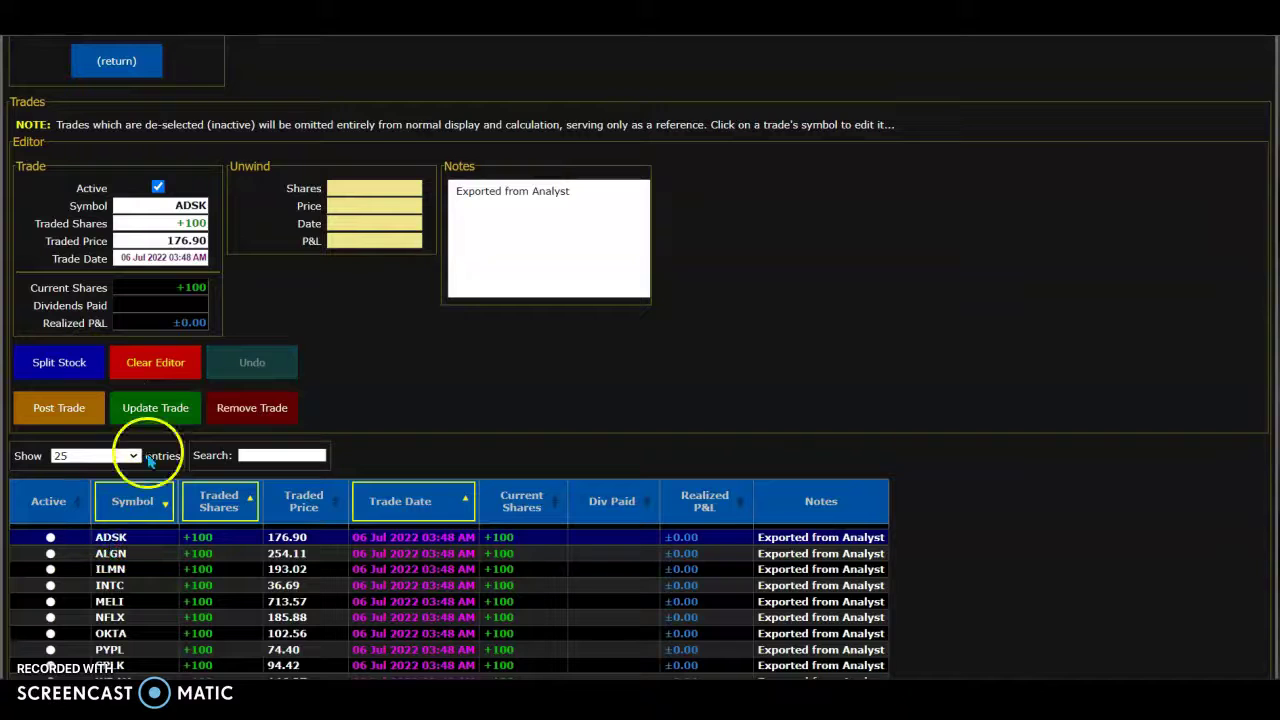
{"action": "left_click", "coordinate": [75, 370]}
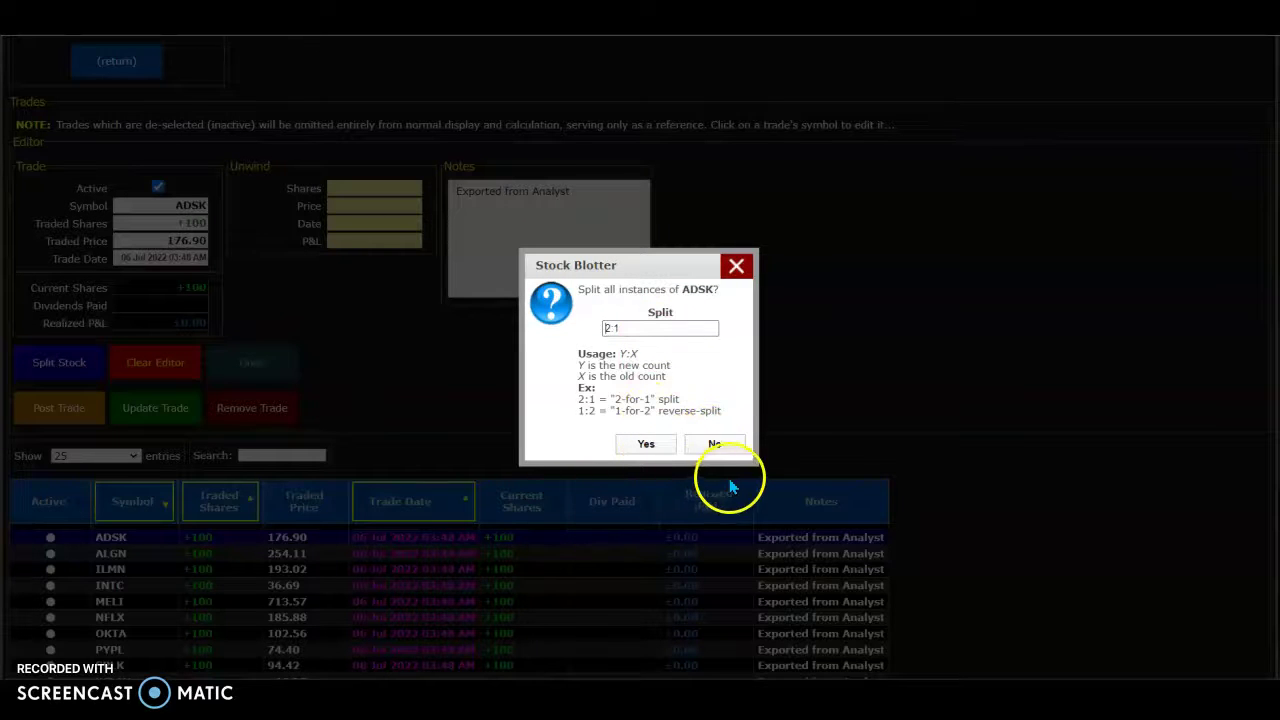
{"action": "left_click", "coordinate": [731, 443]}
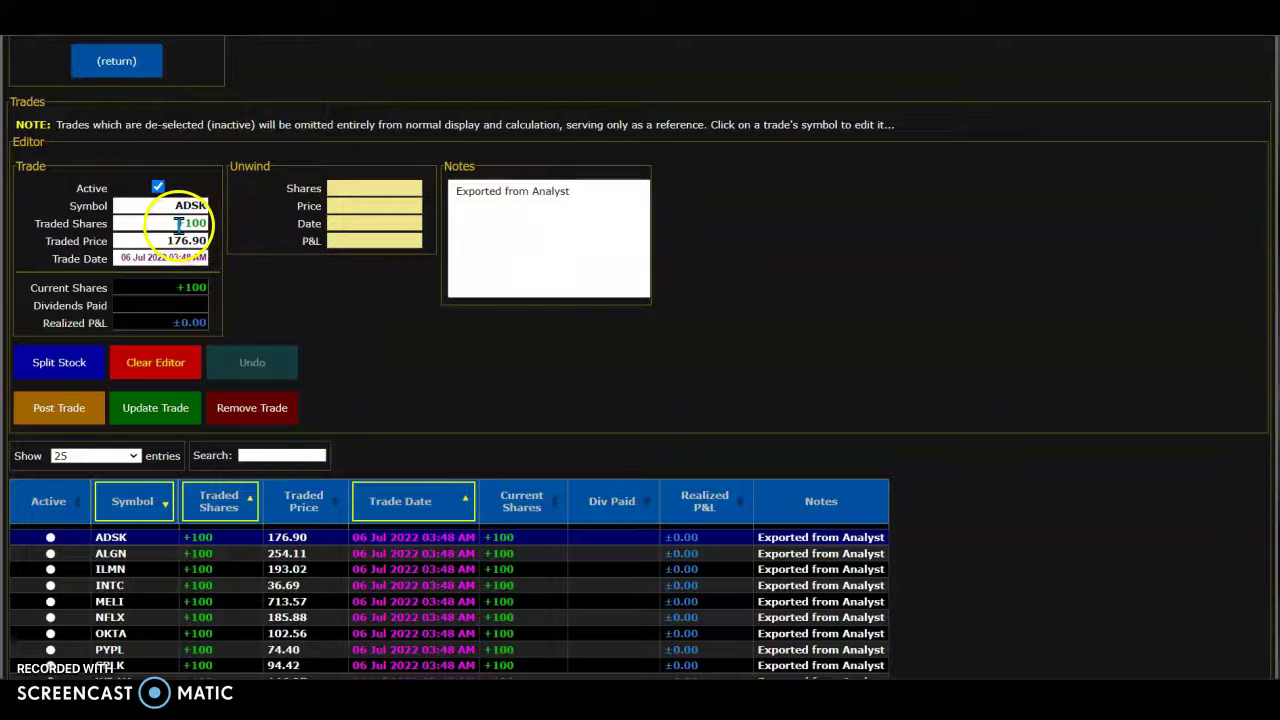
- Set the ADSK trade's traded shares to +200 and update the trade in the blotter
{"action": "left_click", "coordinate": [386, 310]}
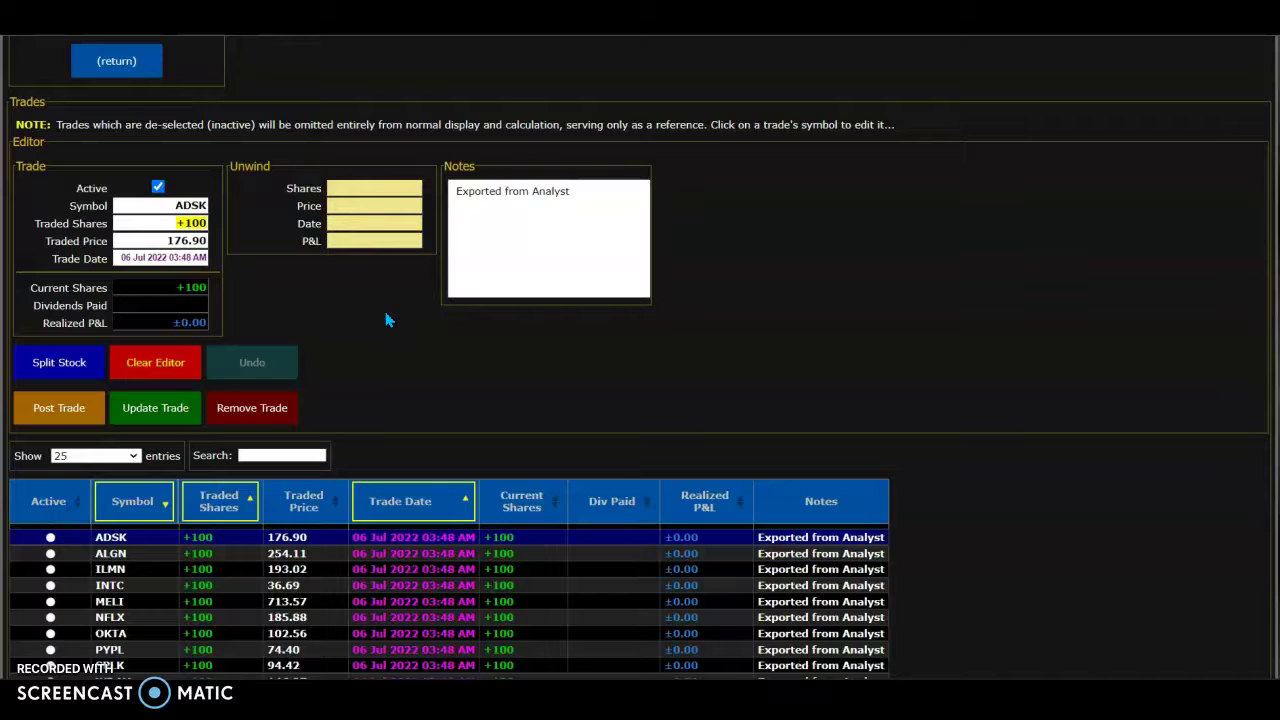
{"action": "type", "text": "200"}
{"action": "left_click", "coordinate": [177, 286]}
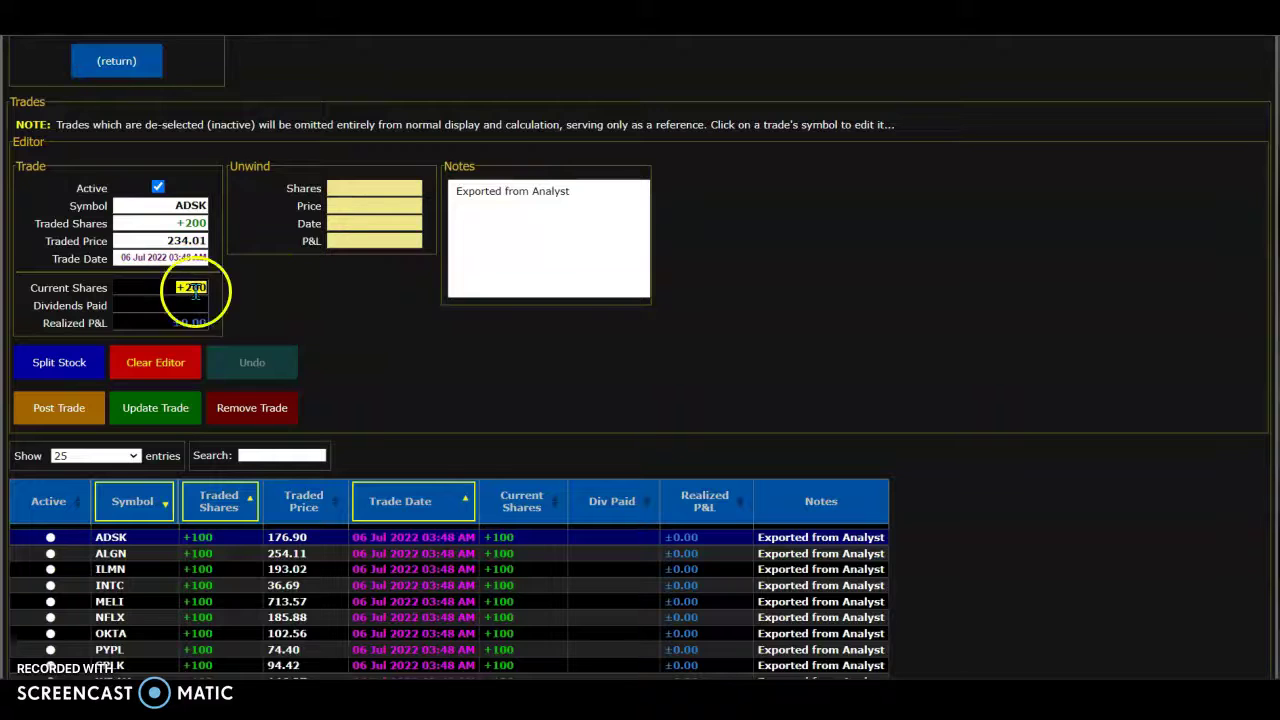
{"action": "left_click", "coordinate": [183, 420]}
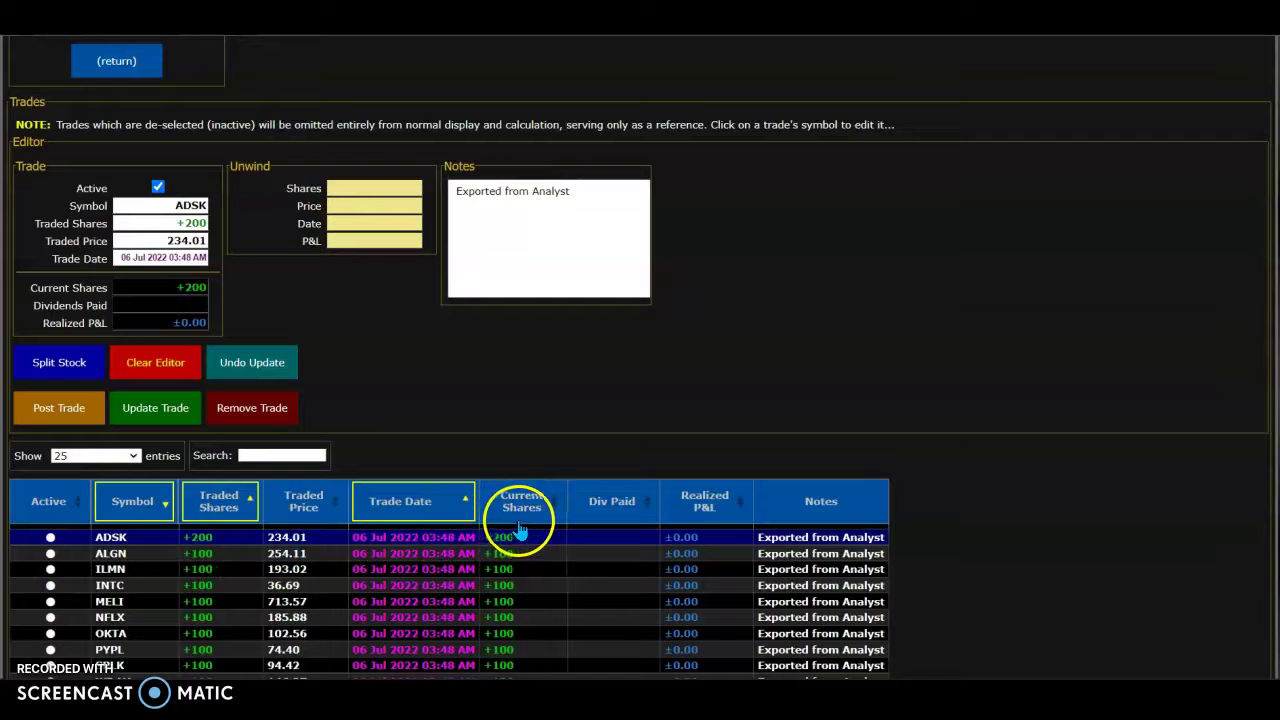
- Unwind 100 shares of the ADSK trade at a price of 236.00 and update the trade
{"action": "left_click", "coordinate": [354, 187]}
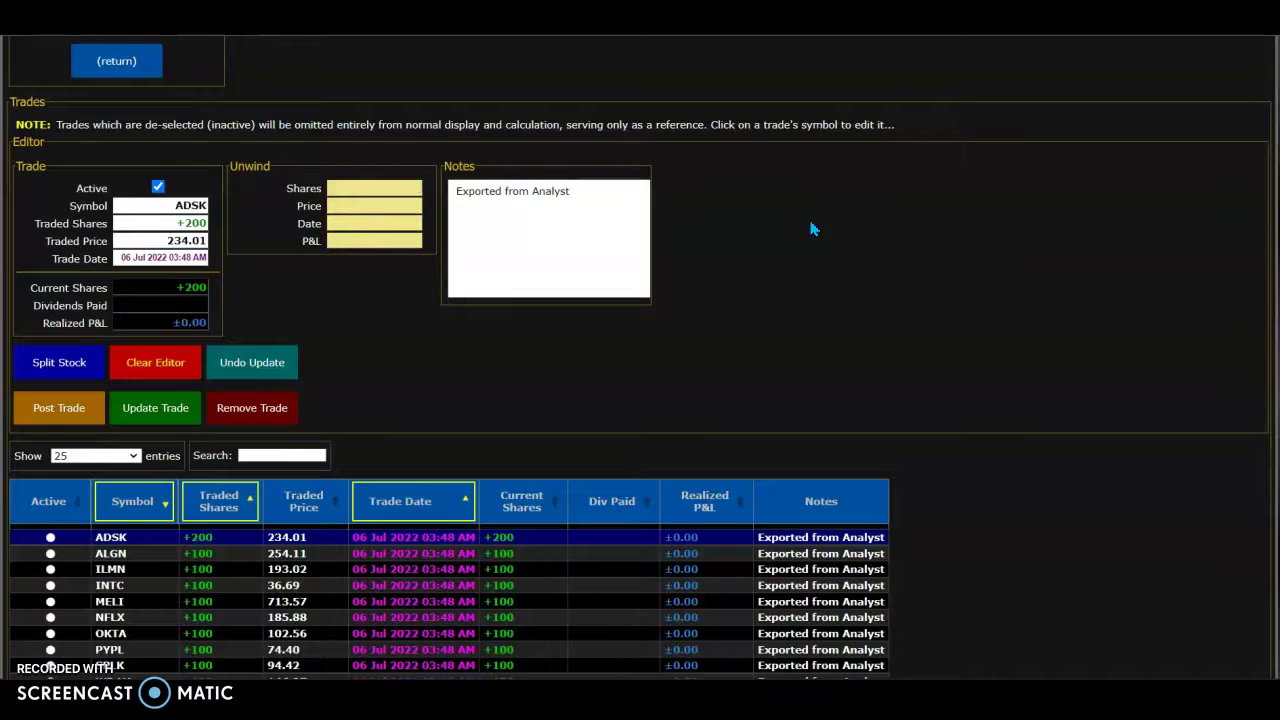
{"action": "key", "text": "Tab"}
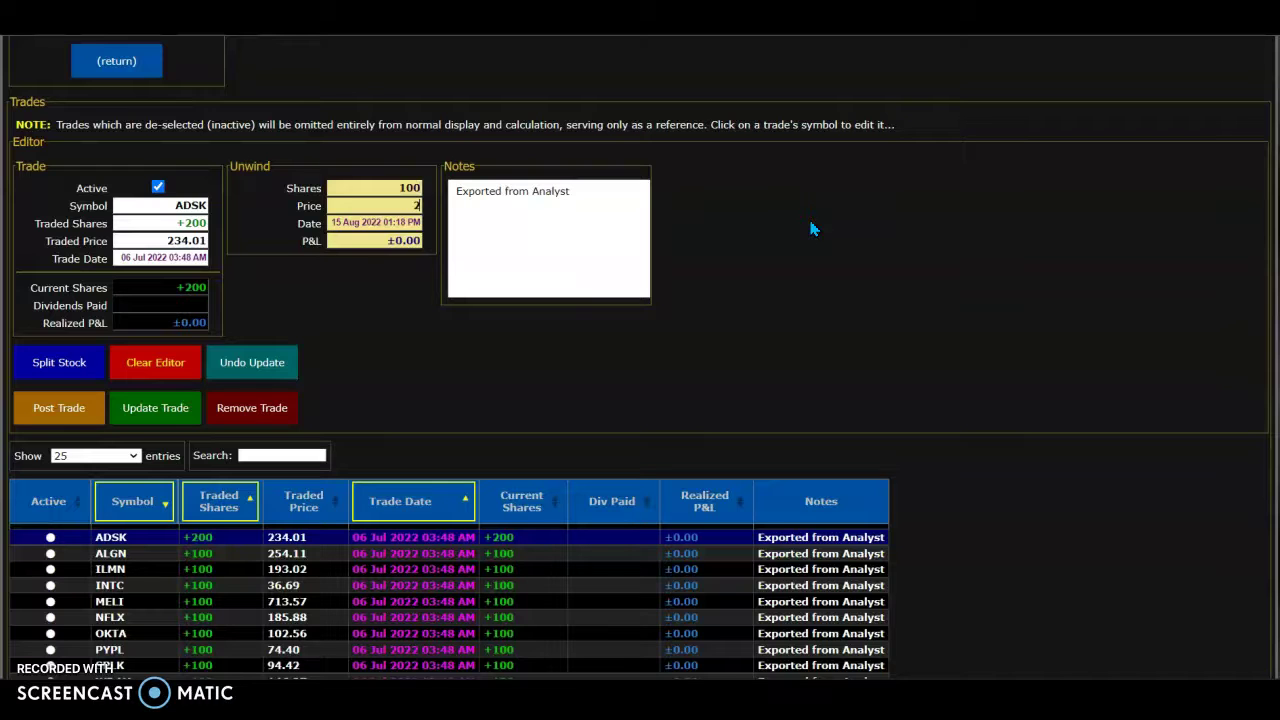
{"action": "key", "text": "Return"}
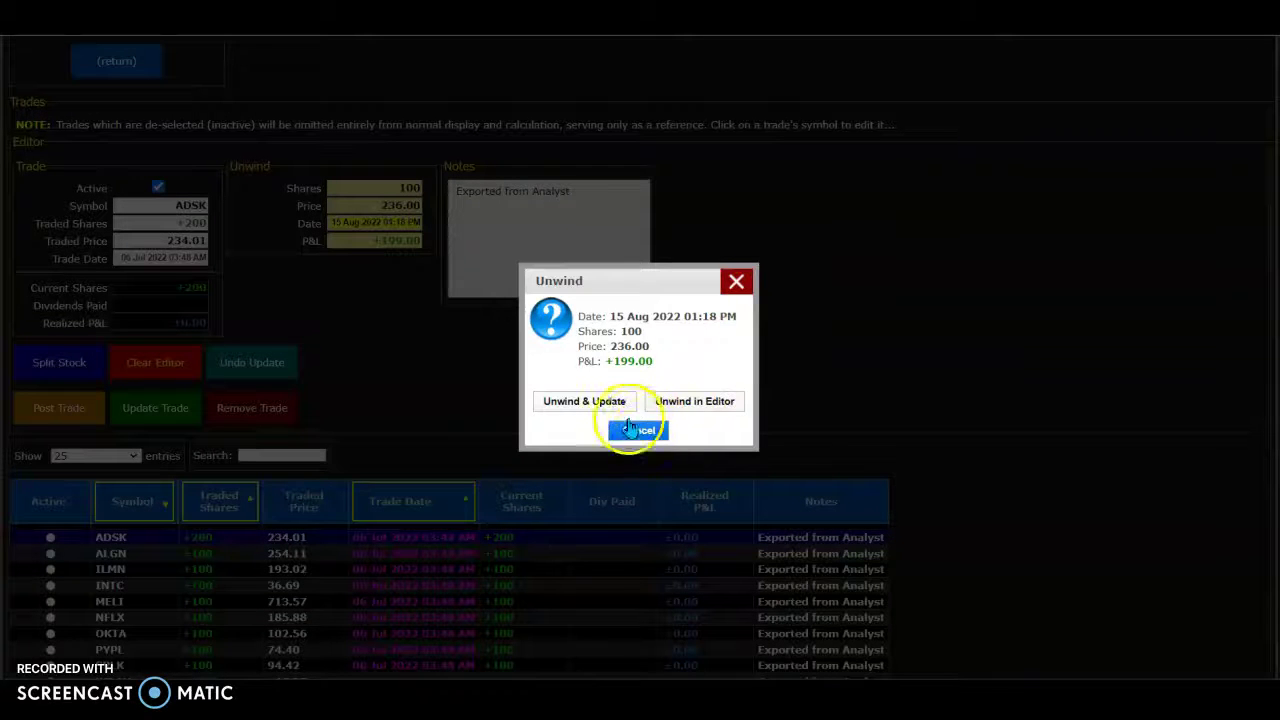
{"action": "left_click", "coordinate": [612, 408]}
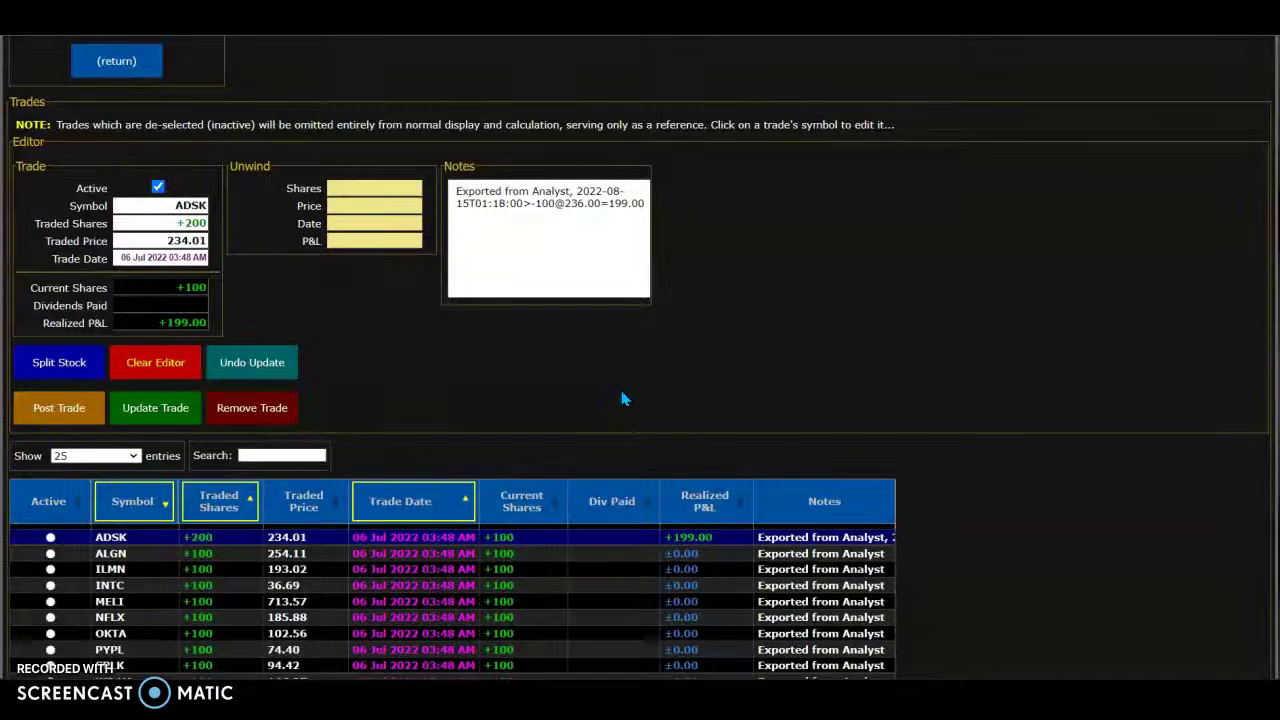
- Deselect the ADSK trade's row in the trades table
{"action": "scroll", "coordinate": [406, 529], "scroll_direction": "down", "scroll_amount": 1}
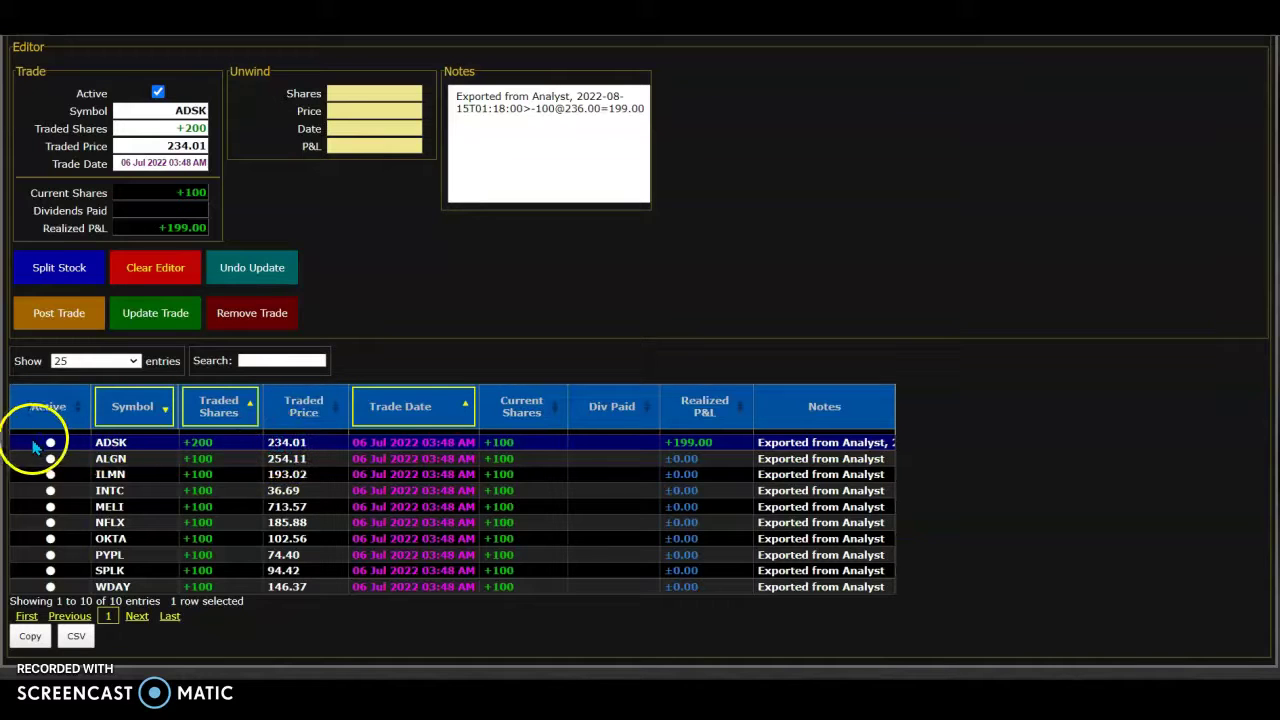
{"action": "left_click", "coordinate": [36, 444]}
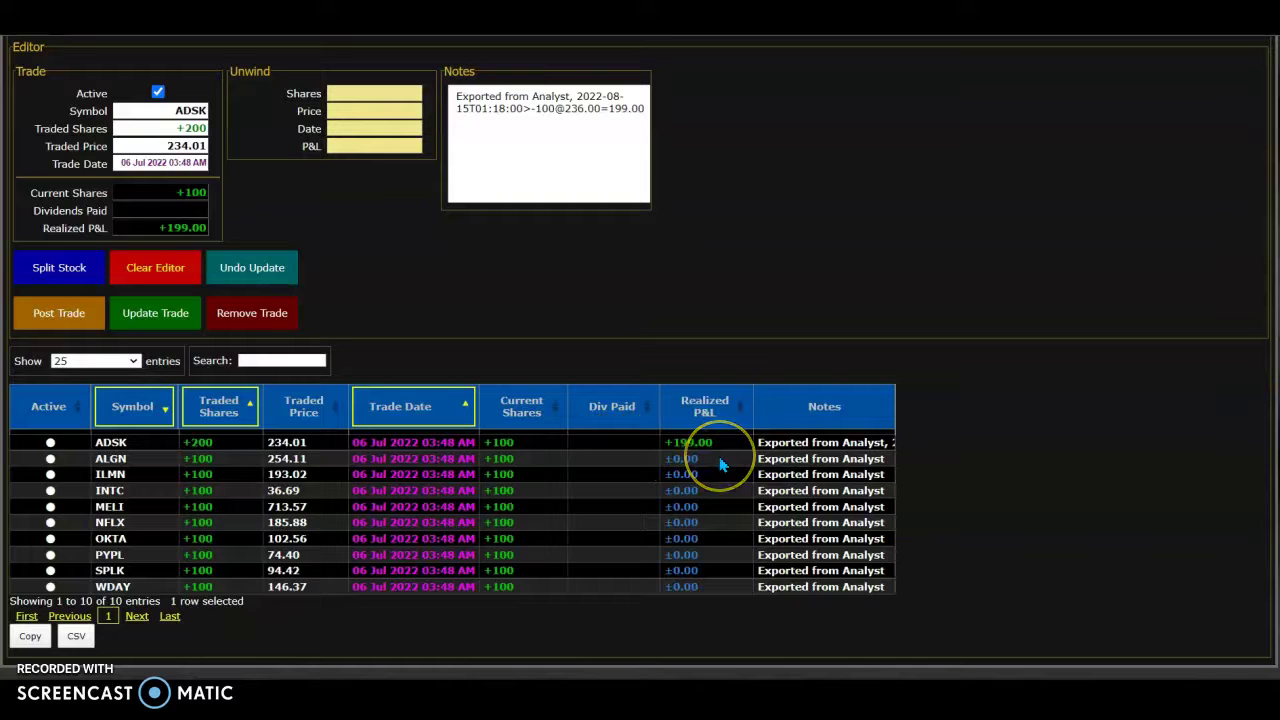
{"action": "left_click", "coordinate": [797, 279]}
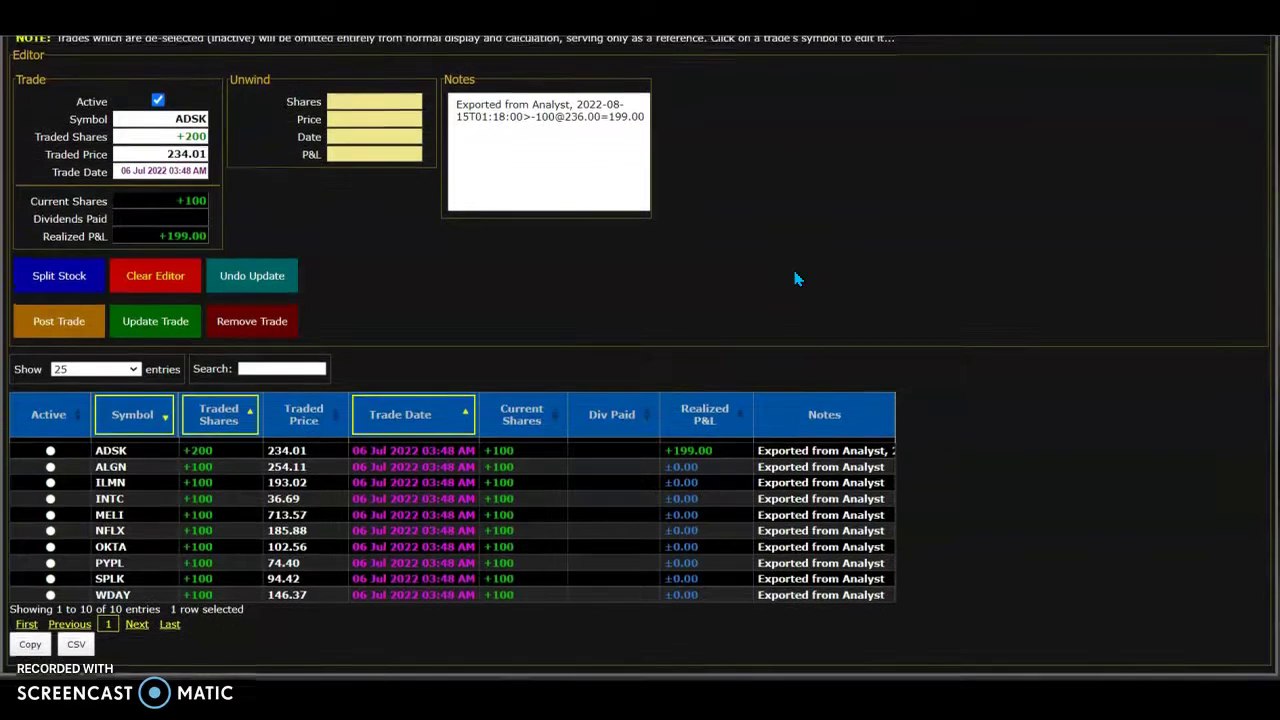
- Save the edited NASDAQ 100 TOP 10 7.6.22 blotter
{"action": "scroll", "coordinate": [797, 279], "scroll_direction": "up", "scroll_amount": 4}
{"action": "left_click", "coordinate": [420, 343]}
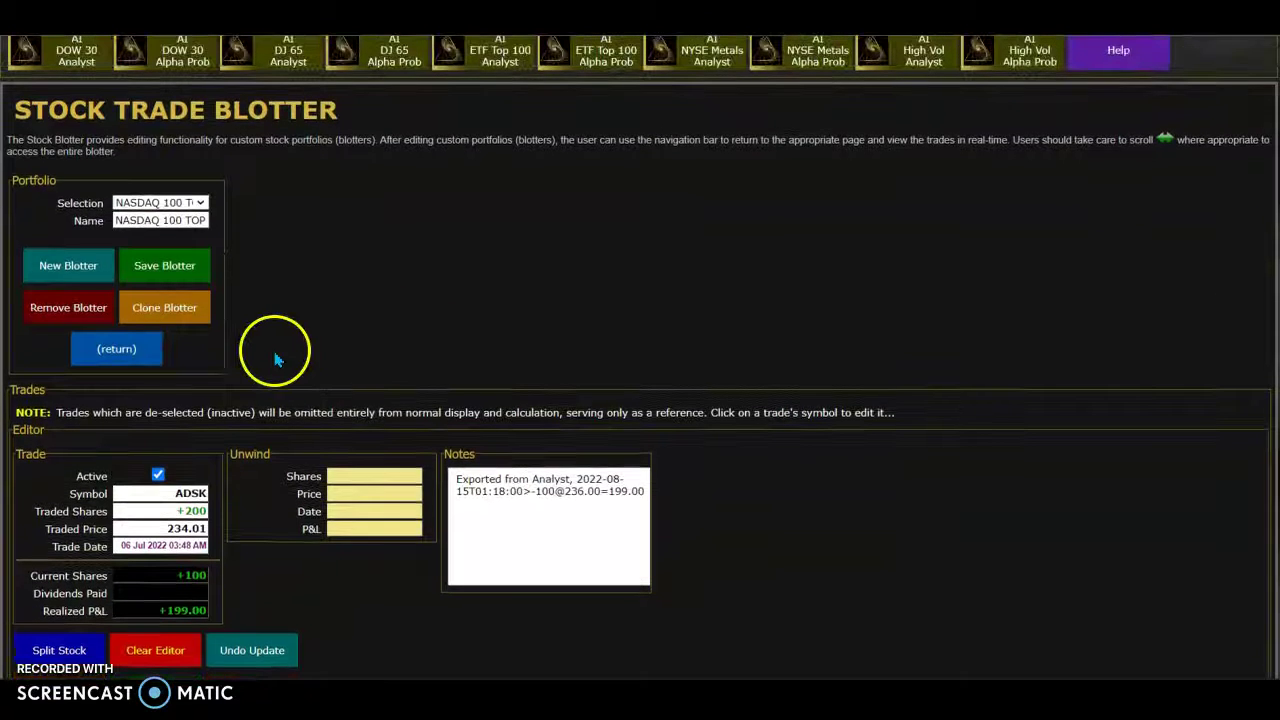
{"action": "left_click", "coordinate": [192, 270]}
{"action": "left_click", "coordinate": [436, 196]}
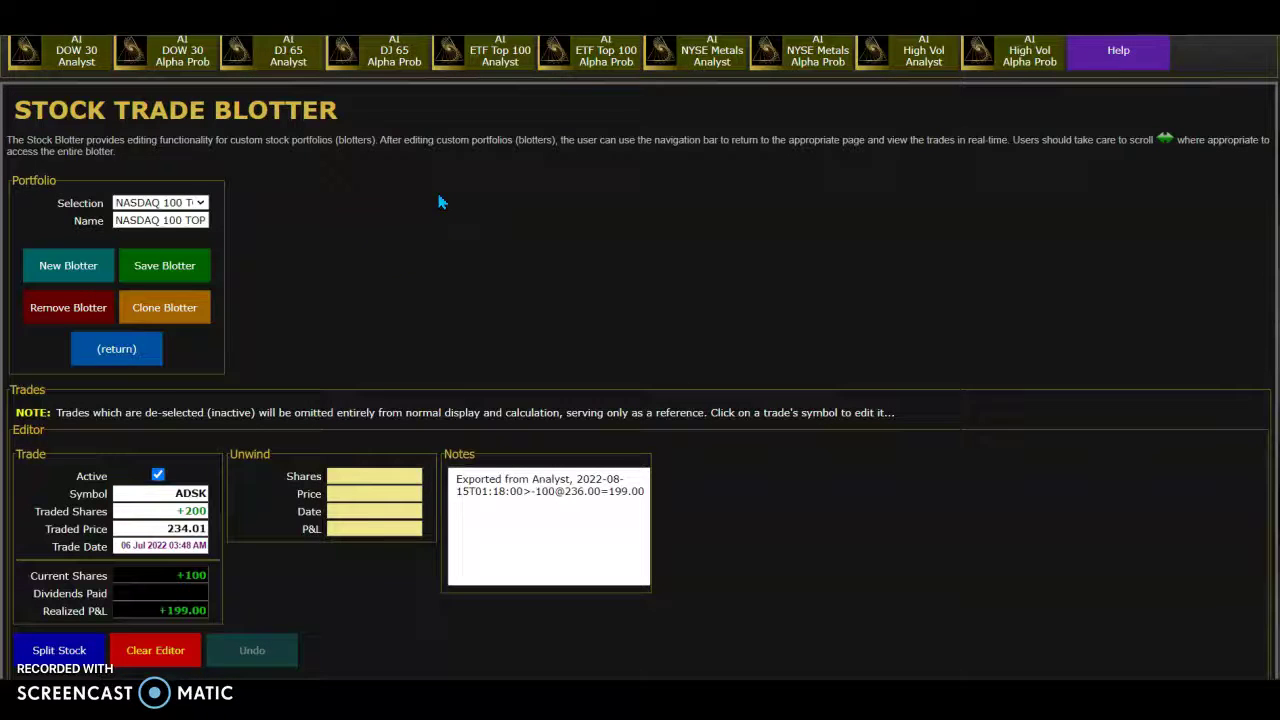
- Return to the Stock Portfolio page and examine the portfolio's output charts and tracking figures
{"action": "left_click", "coordinate": [140, 350]}
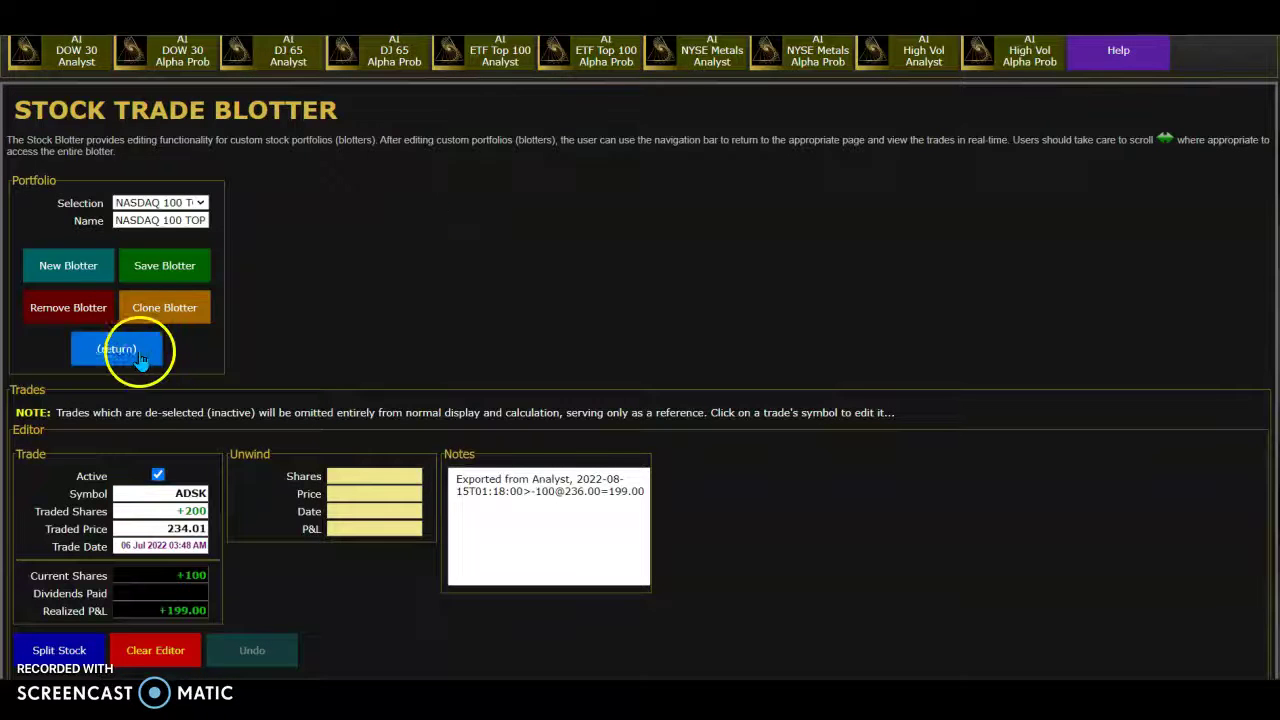
{"action": "left_click", "coordinate": [835, 230]}
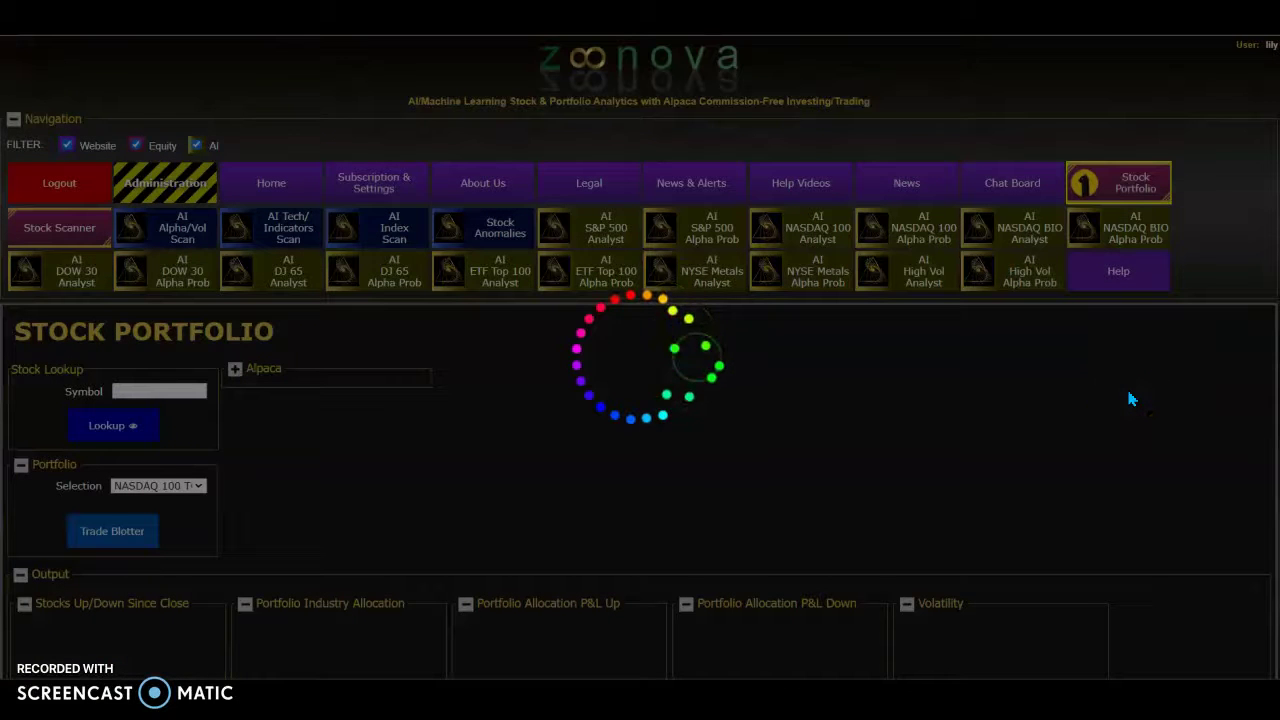
{"action": "left_click", "coordinate": [183, 421]}
{"action": "left_click", "coordinate": [226, 357]}
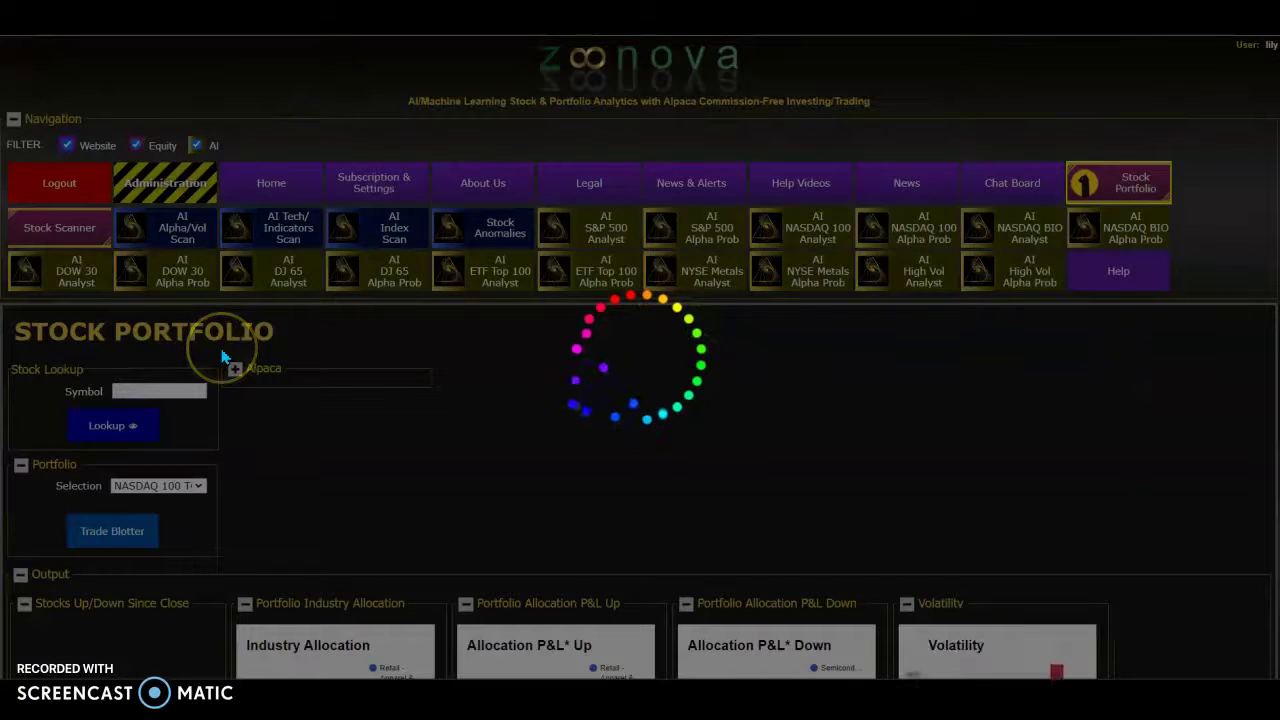
{"action": "left_click", "coordinate": [1171, 334]}
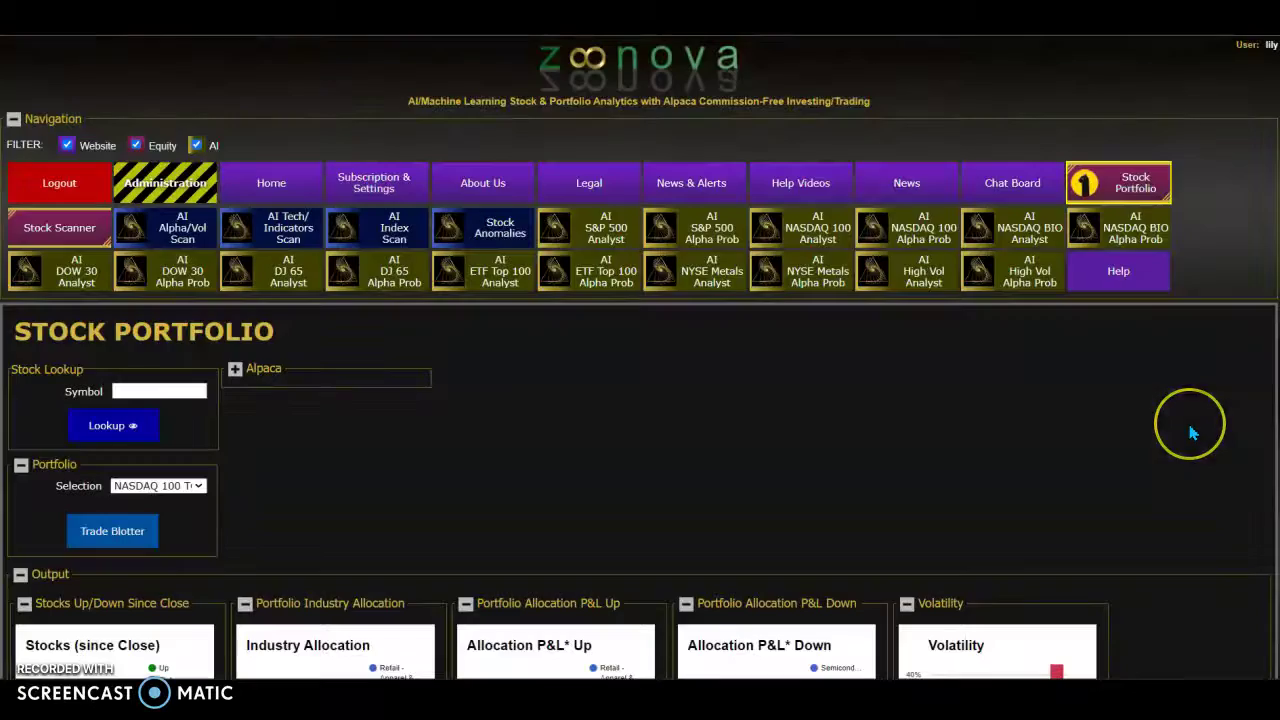
{"action": "scroll", "coordinate": [1190, 432], "scroll_direction": "down", "scroll_amount": 10}
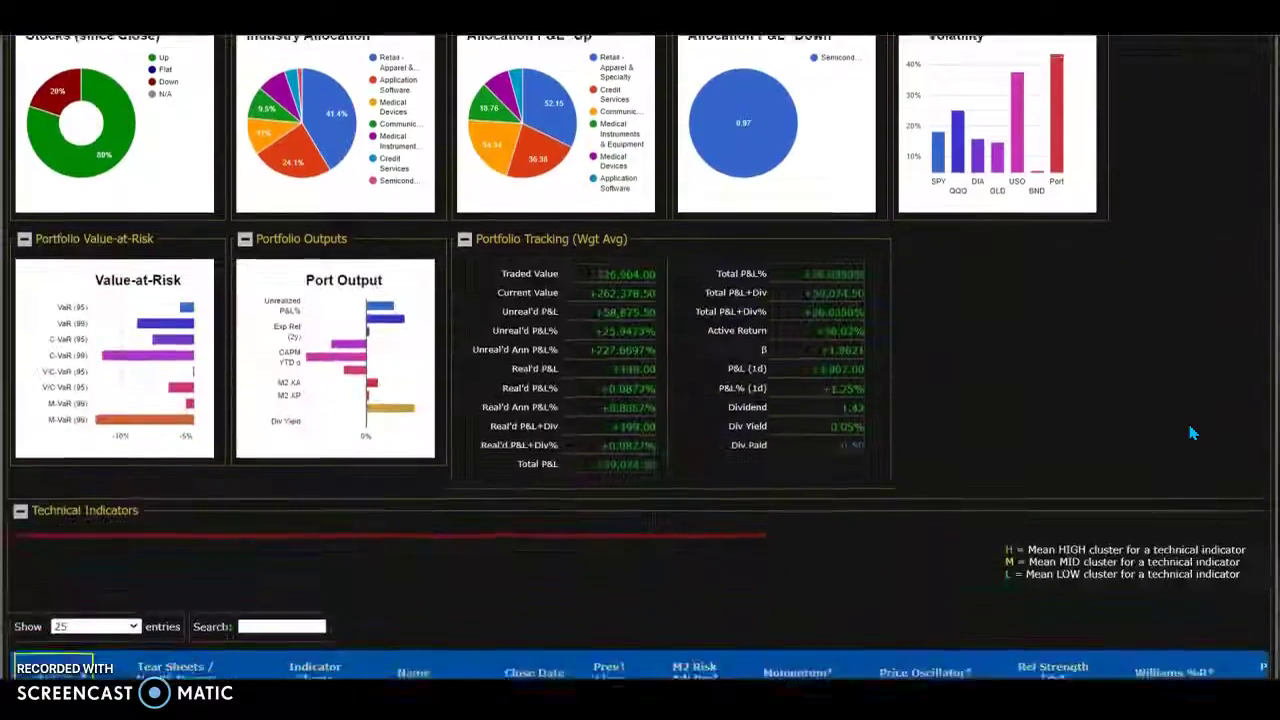
- Examine the Trades analytics table across its quote, traded, unwound, current value, unrealized and realized P&L, dividend and industry columns
{"action": "scroll", "coordinate": [1190, 432], "scroll_direction": "down", "scroll_amount": 10}
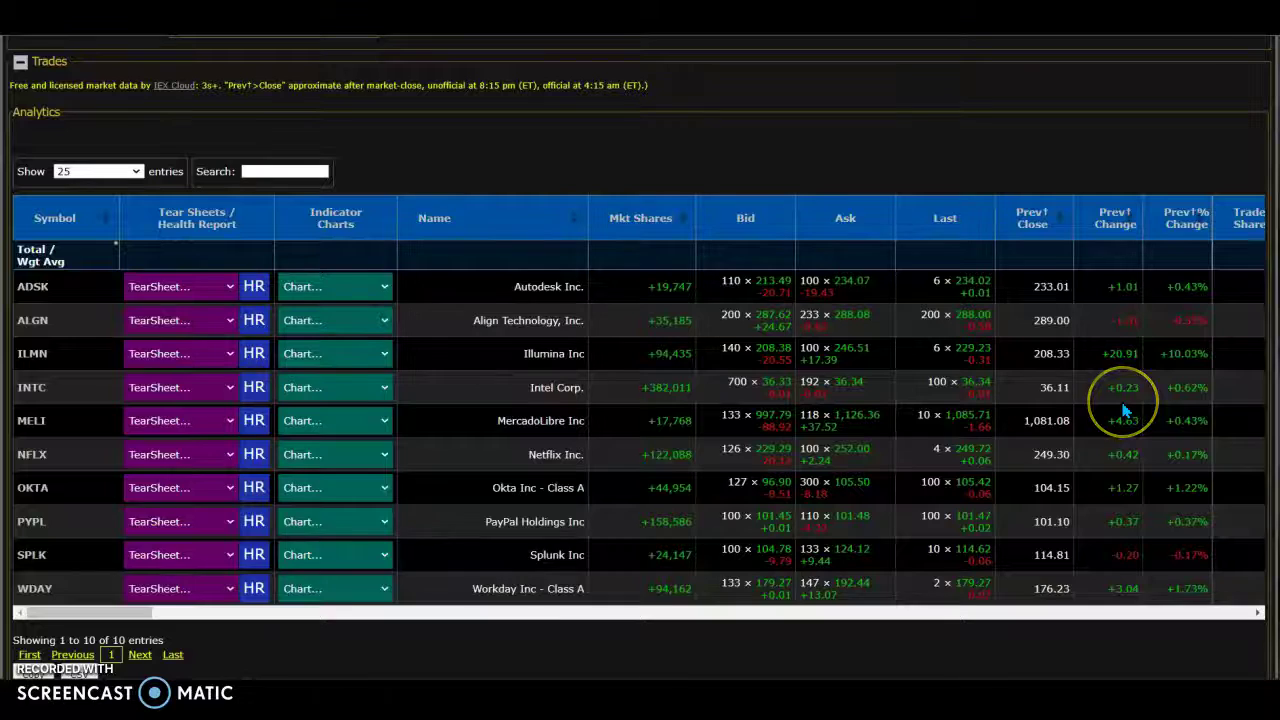
{"action": "scroll", "coordinate": [1123, 410], "scroll_direction": "right", "scroll_amount": 8}
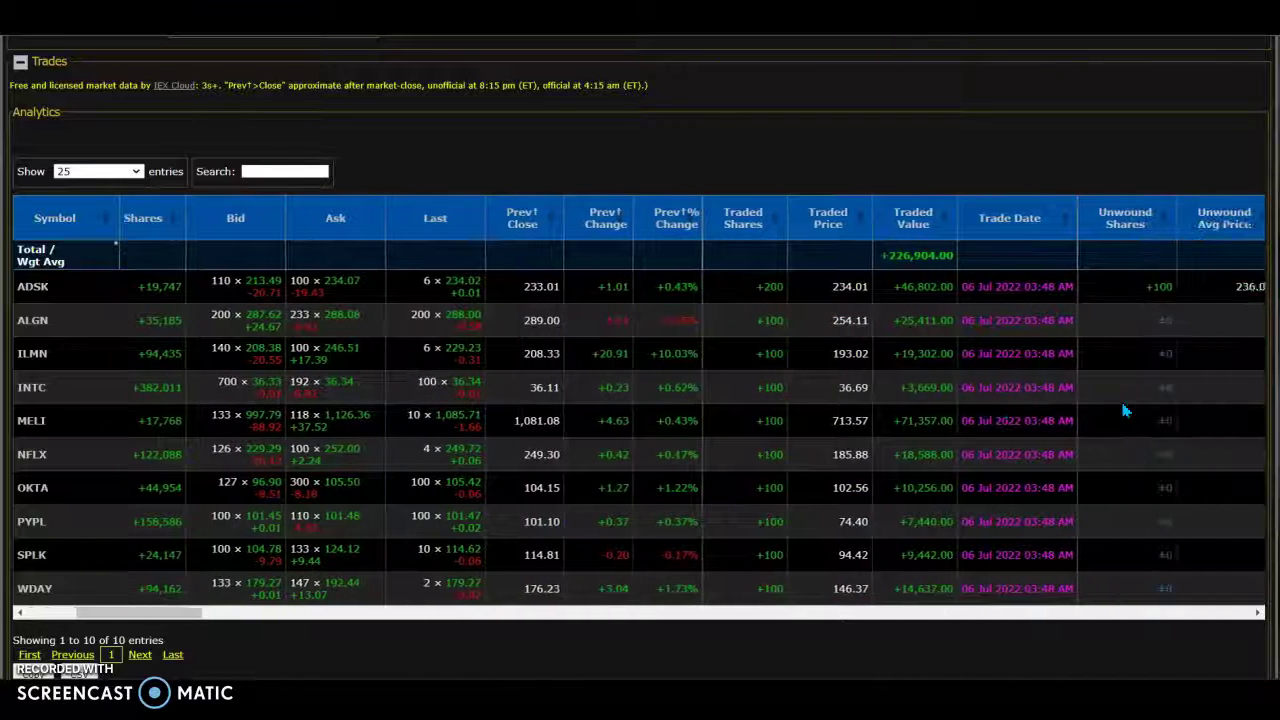
{"action": "scroll", "coordinate": [1123, 410], "scroll_direction": "right", "scroll_amount": 5}
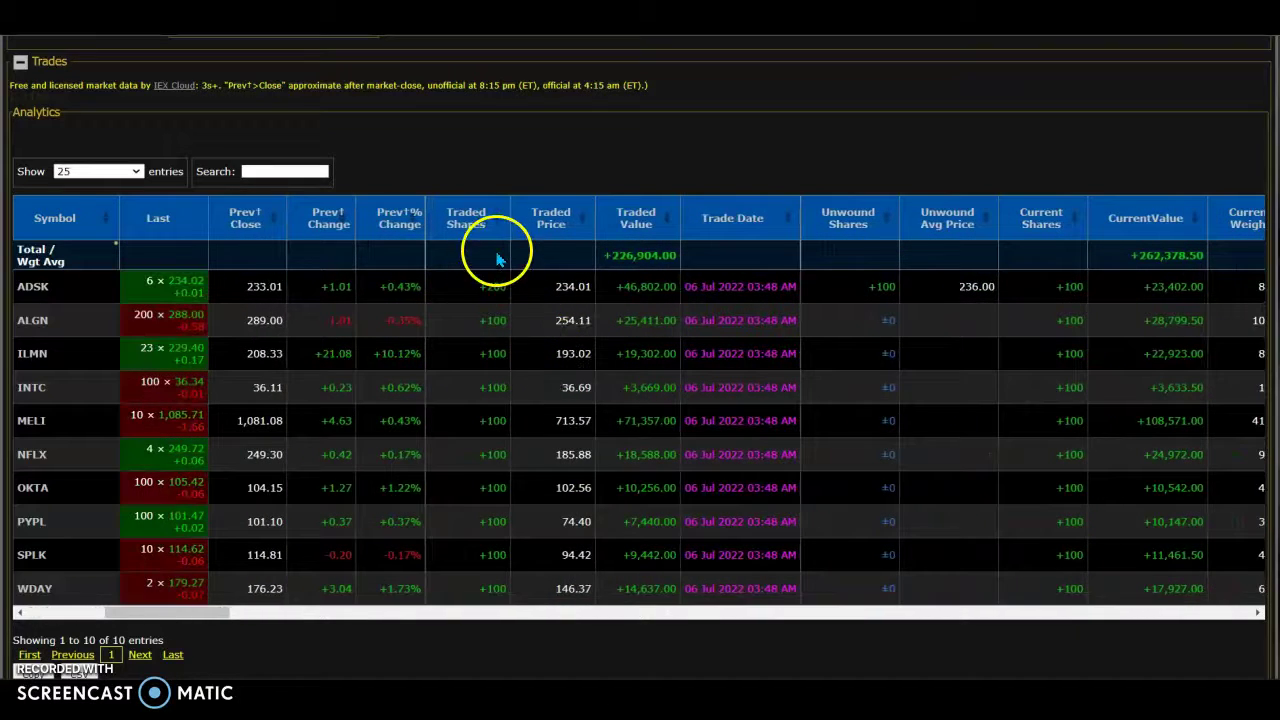
{"action": "scroll", "coordinate": [505, 352], "scroll_direction": "right", "scroll_amount": 4}
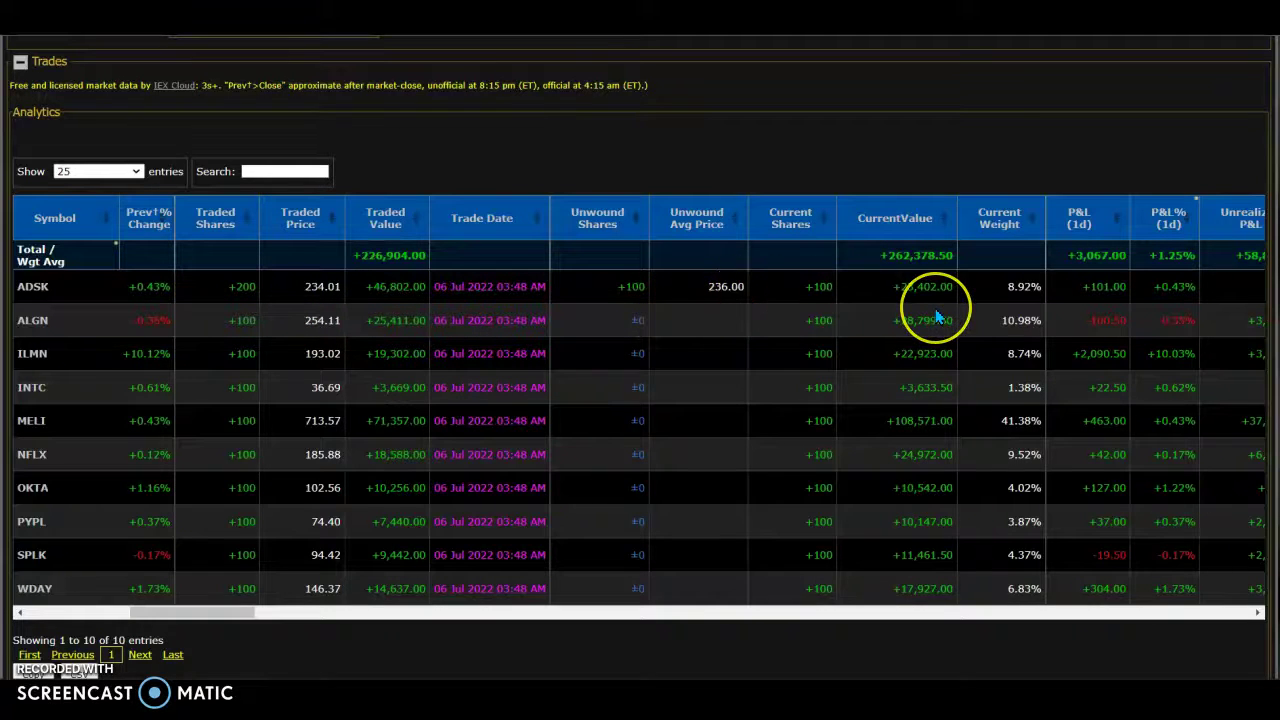
{"action": "scroll", "coordinate": [937, 318], "scroll_direction": "right", "scroll_amount": 8}
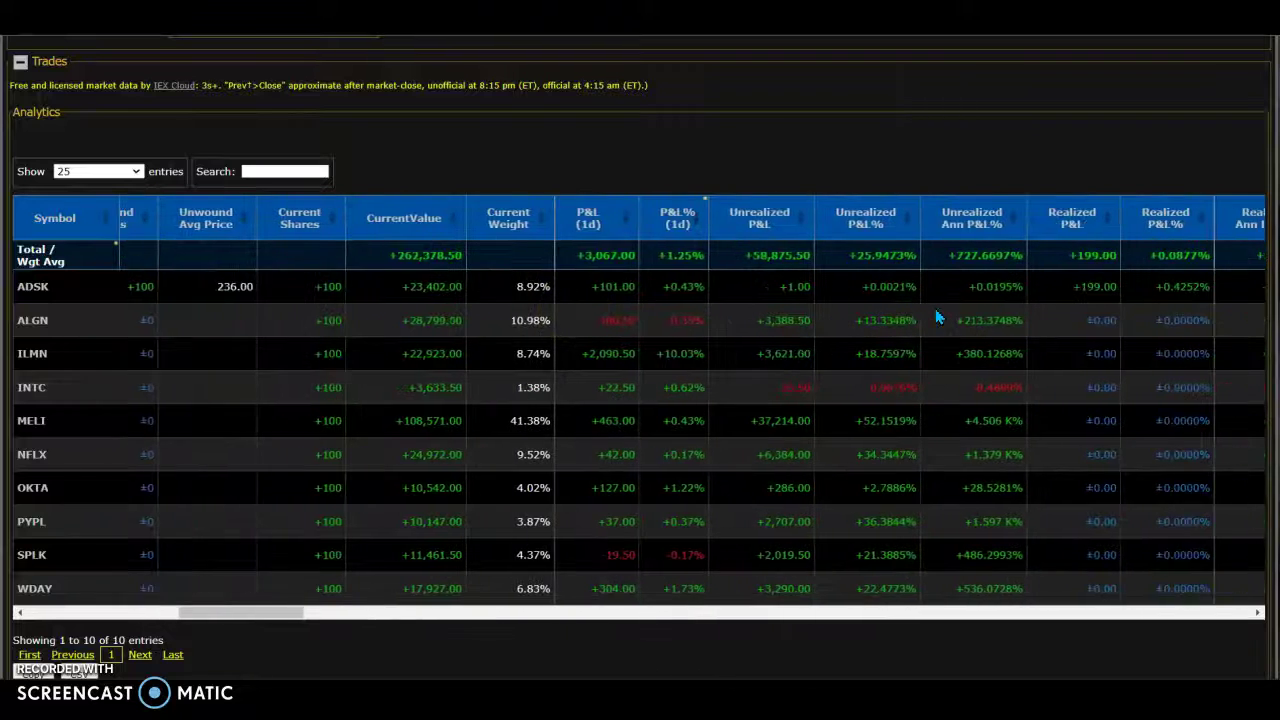
{"action": "scroll", "coordinate": [937, 318], "scroll_direction": "right", "scroll_amount": 6}
{"action": "scroll", "coordinate": [937, 318], "scroll_direction": "right", "scroll_amount": 3}
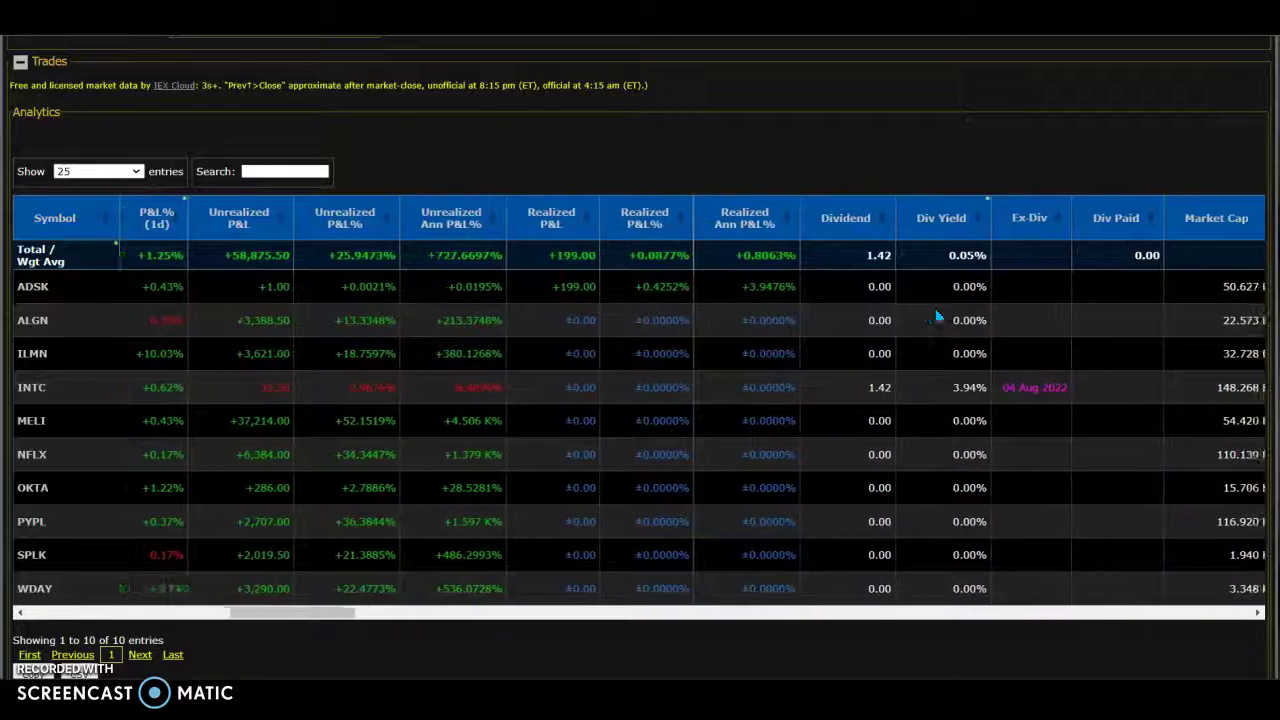
{"action": "scroll", "coordinate": [937, 318], "scroll_direction": "right", "scroll_amount": 5}
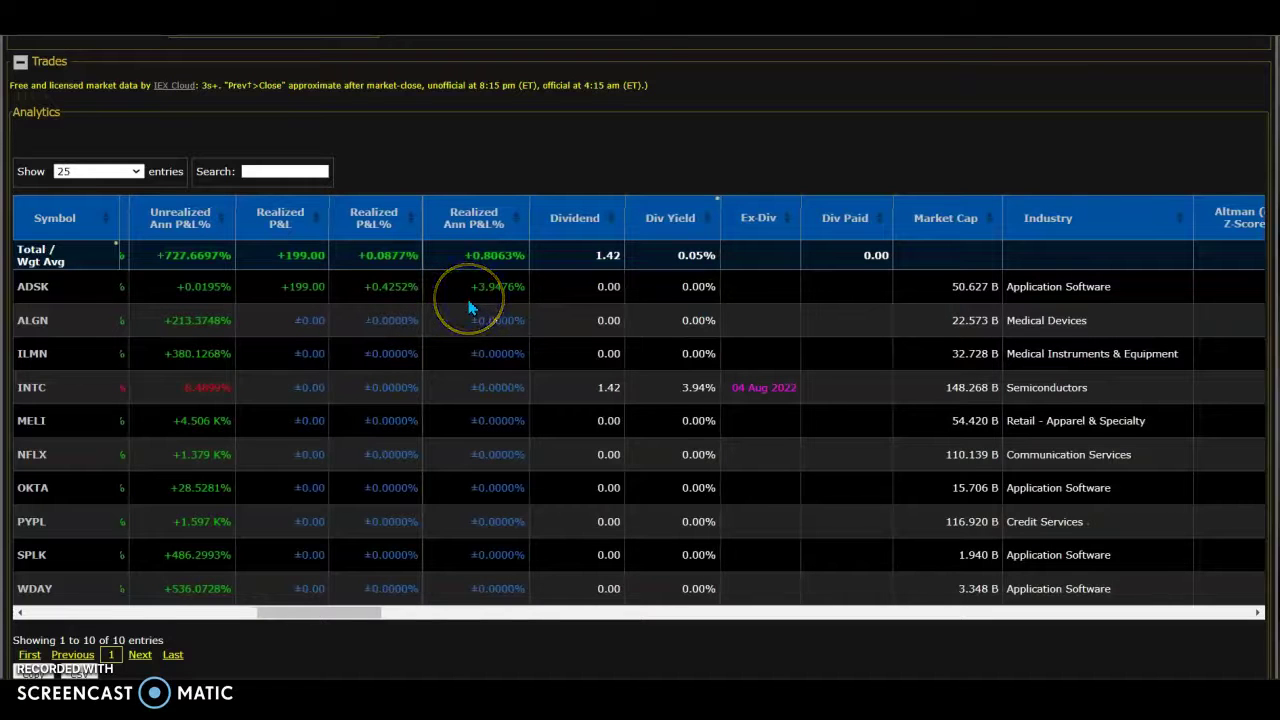
{"action": "scroll", "coordinate": [469, 308], "scroll_direction": "left", "scroll_amount": 9}
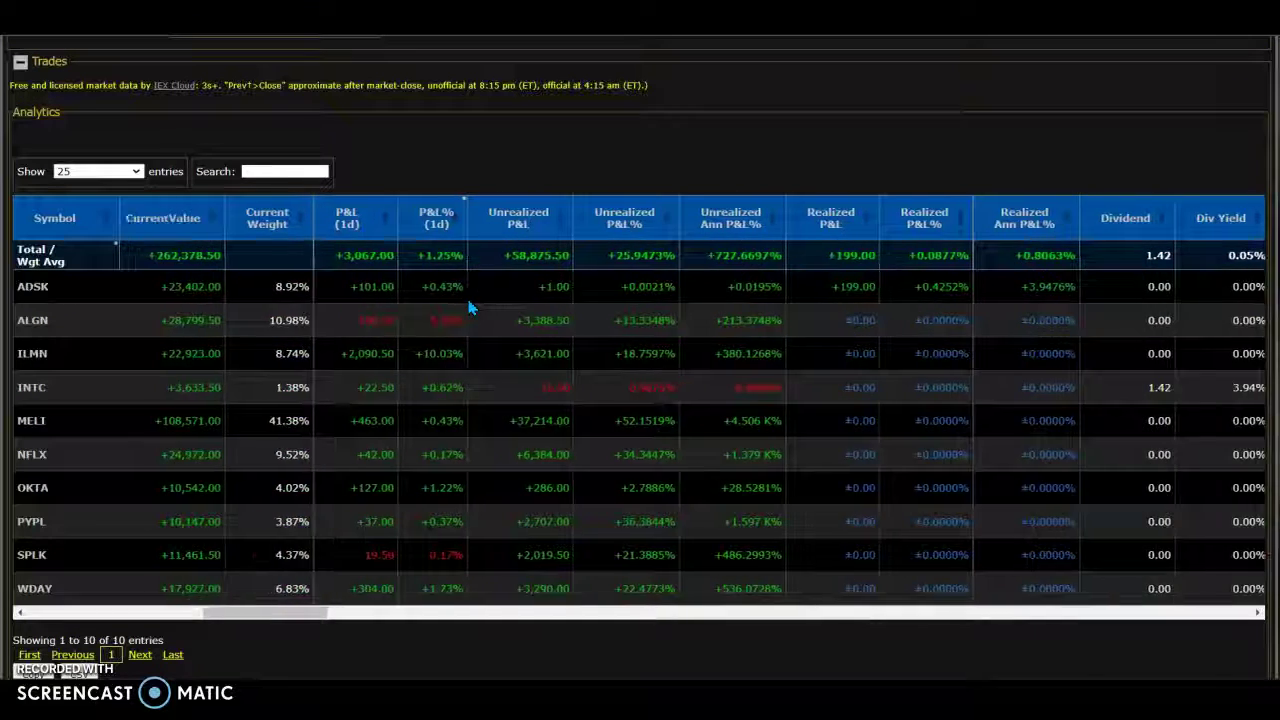
{"action": "scroll", "coordinate": [469, 308], "scroll_direction": "left", "scroll_amount": 10}
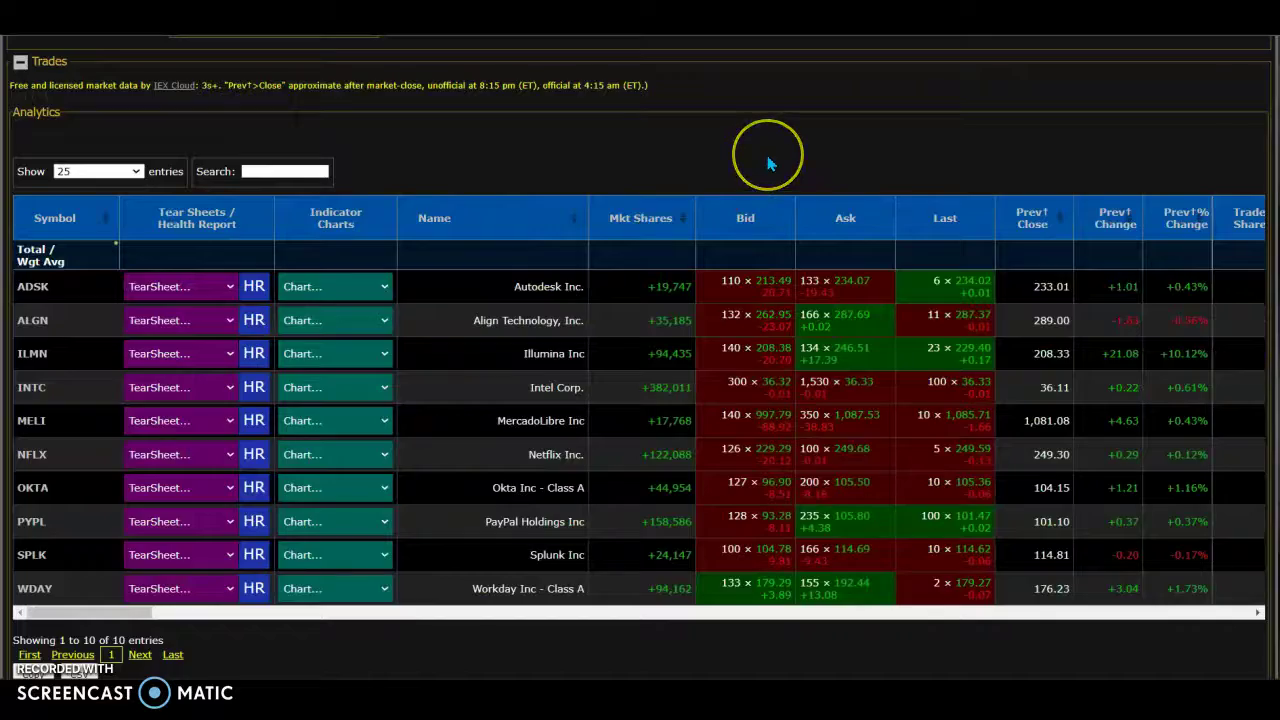
- Expand the Alpaca section to show its trading API and order entry, and look over the portfolio's outputs and statistics
{"action": "scroll", "coordinate": [768, 163], "scroll_direction": "up", "scroll_amount": 5}
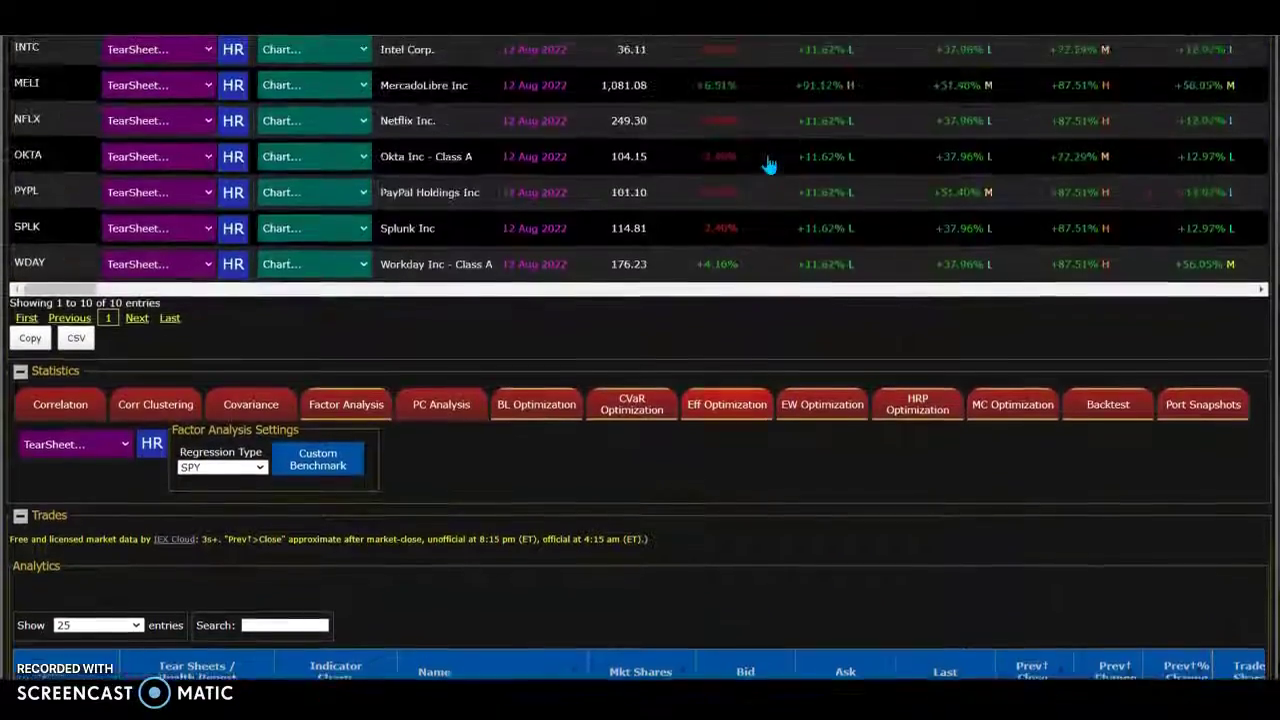
{"action": "scroll", "coordinate": [768, 163], "scroll_direction": "up", "scroll_amount": 15}
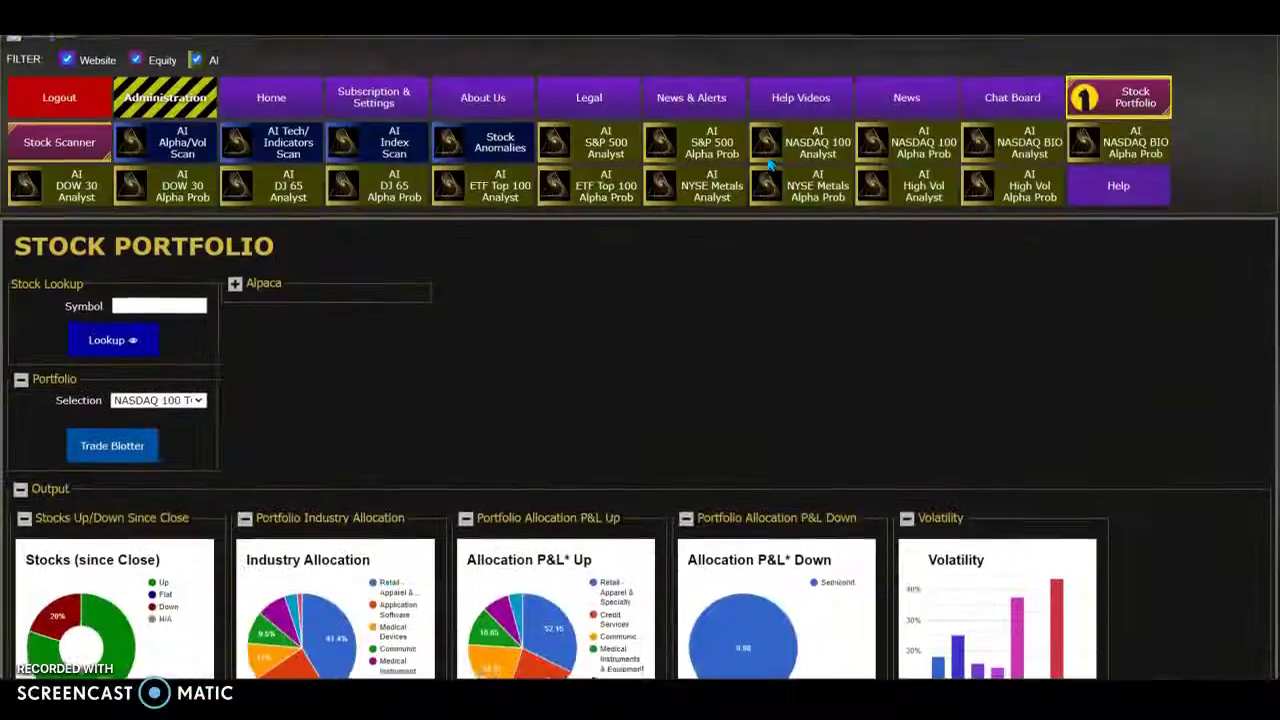
{"action": "left_click", "coordinate": [305, 297]}
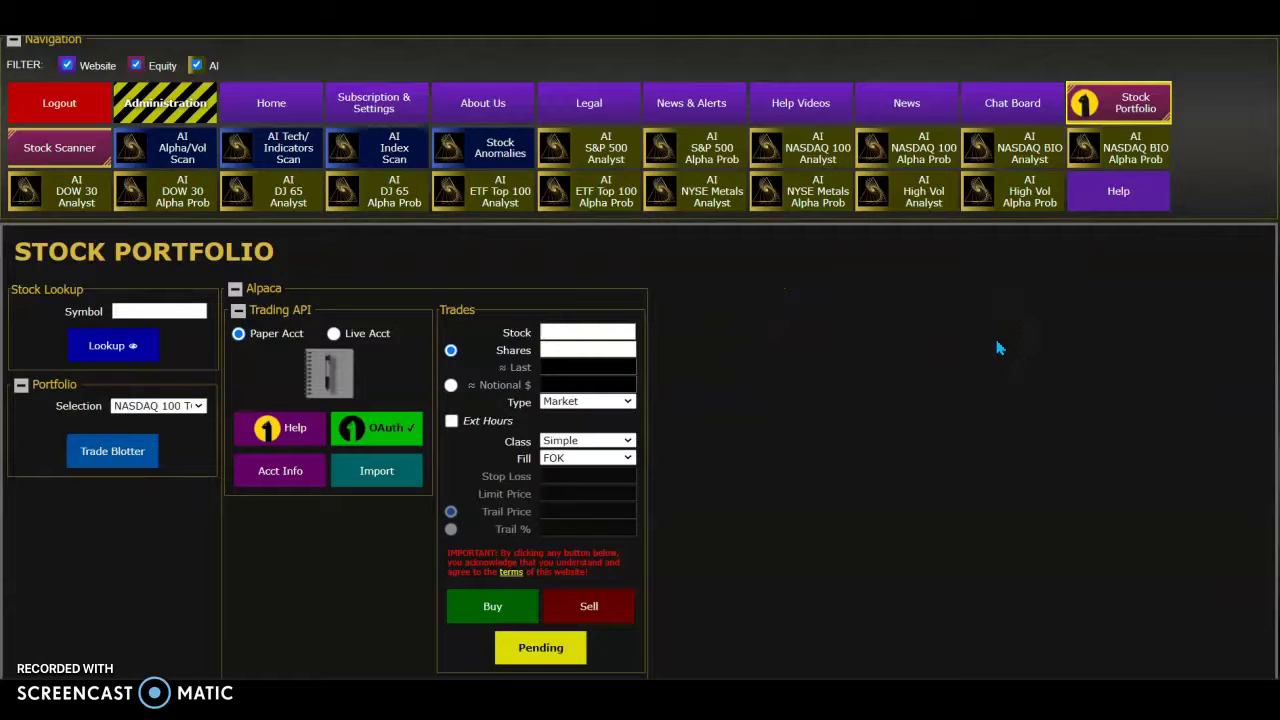
{"action": "scroll", "coordinate": [997, 348], "scroll_direction": "down", "scroll_amount": 10}
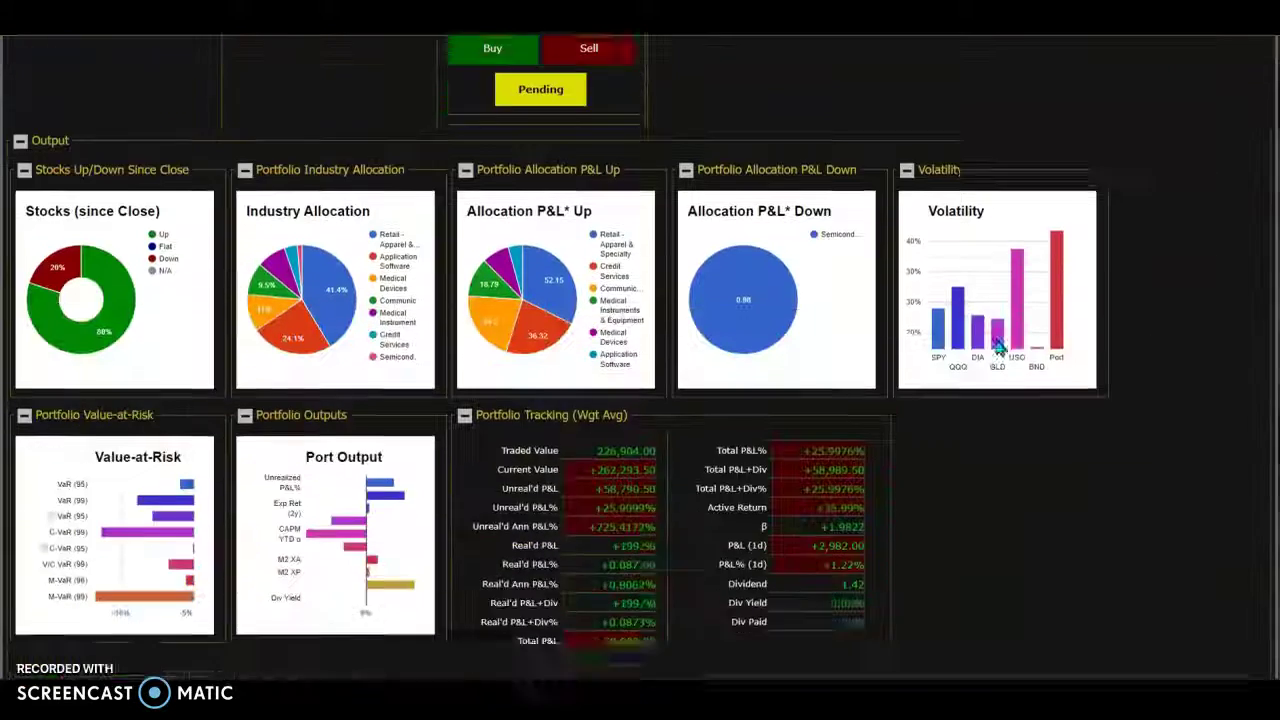
{"action": "scroll", "coordinate": [997, 348], "scroll_direction": "down", "scroll_amount": 10}
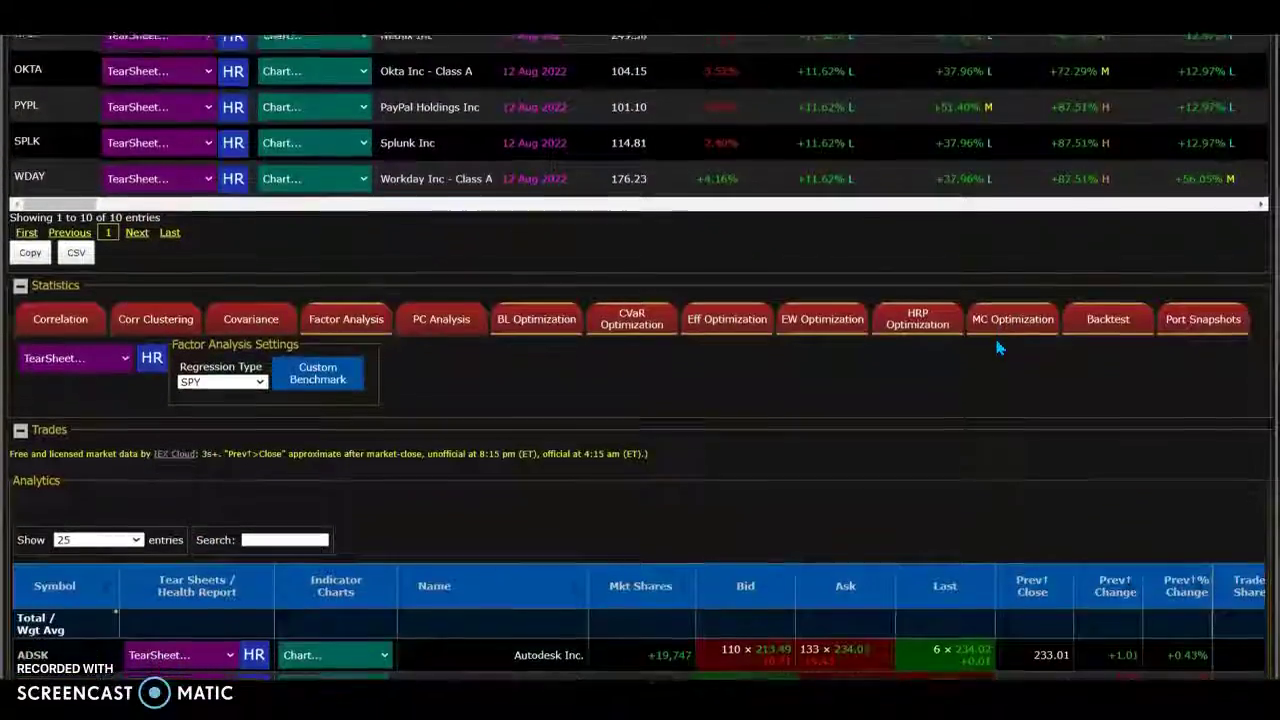
- Reopen the trade blotter for the selected NASDAQ 100 portfolio and bring up its trade editor
{"action": "scroll", "coordinate": [997, 348], "scroll_direction": "up", "scroll_amount": 20}
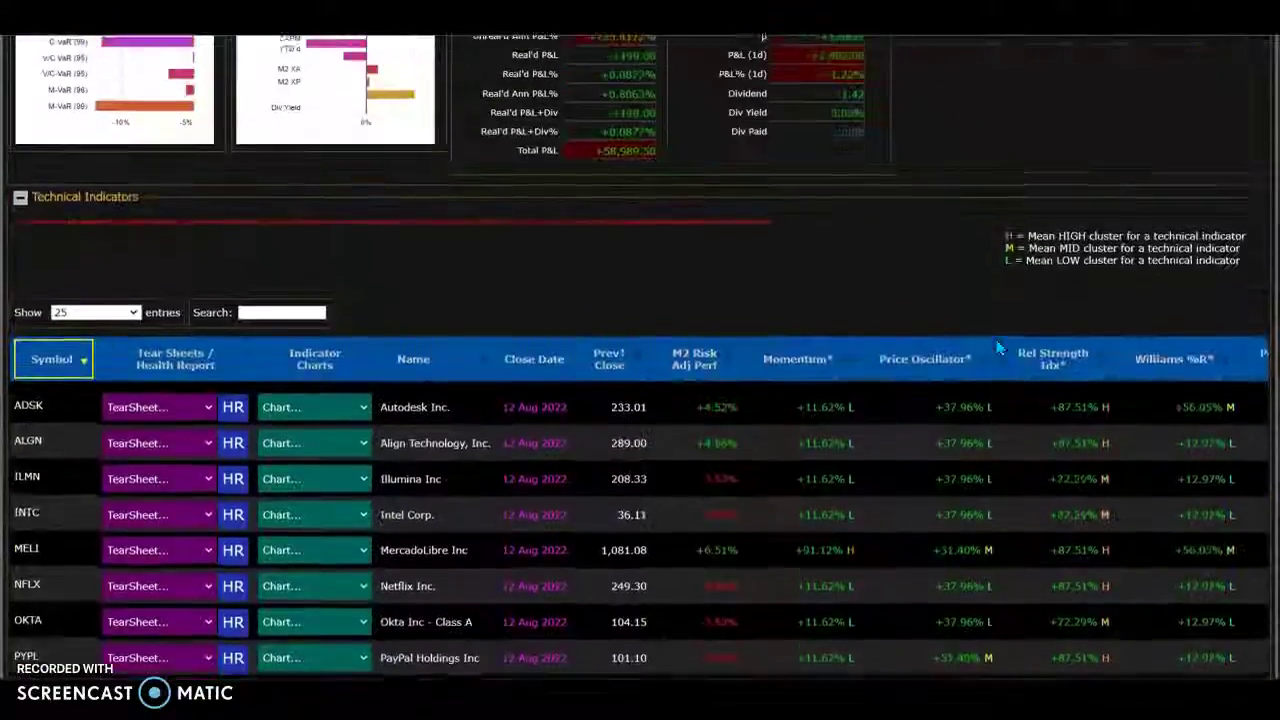
{"action": "scroll", "coordinate": [997, 348], "scroll_direction": "up", "scroll_amount": 2}
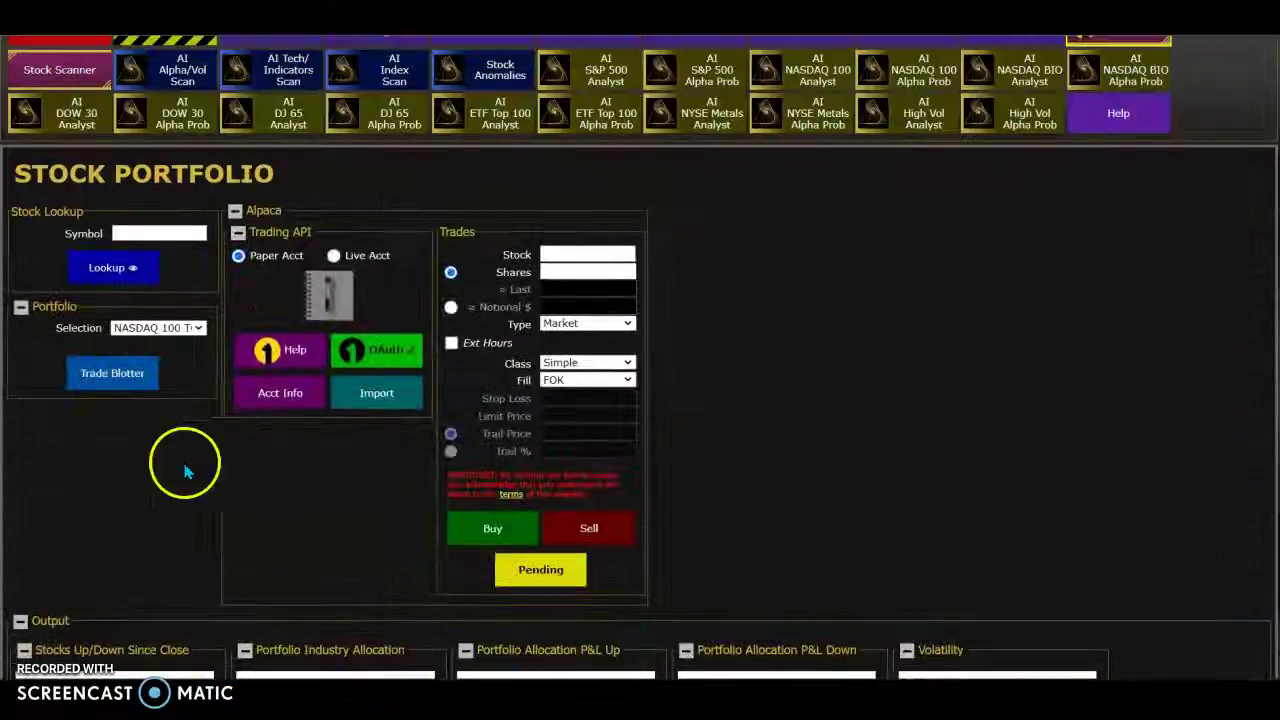
{"action": "left_click", "coordinate": [113, 374]}
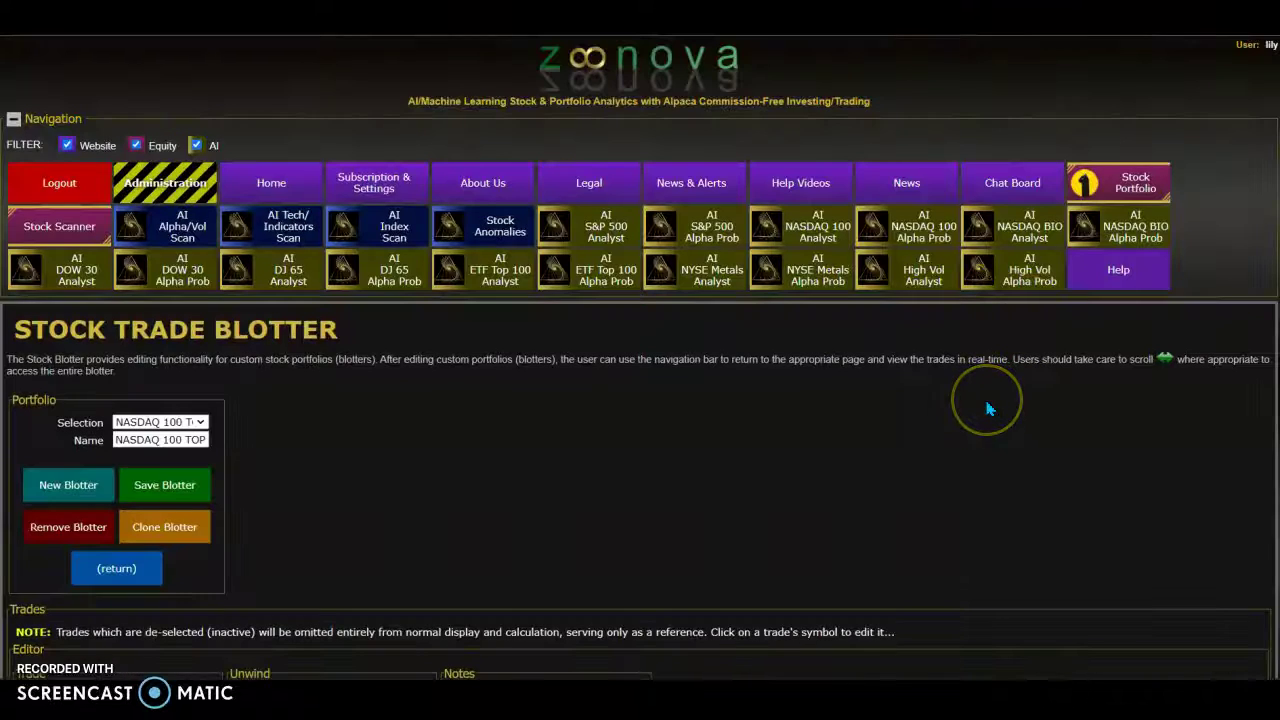
{"action": "scroll", "coordinate": [988, 408], "scroll_direction": "down", "scroll_amount": 6}
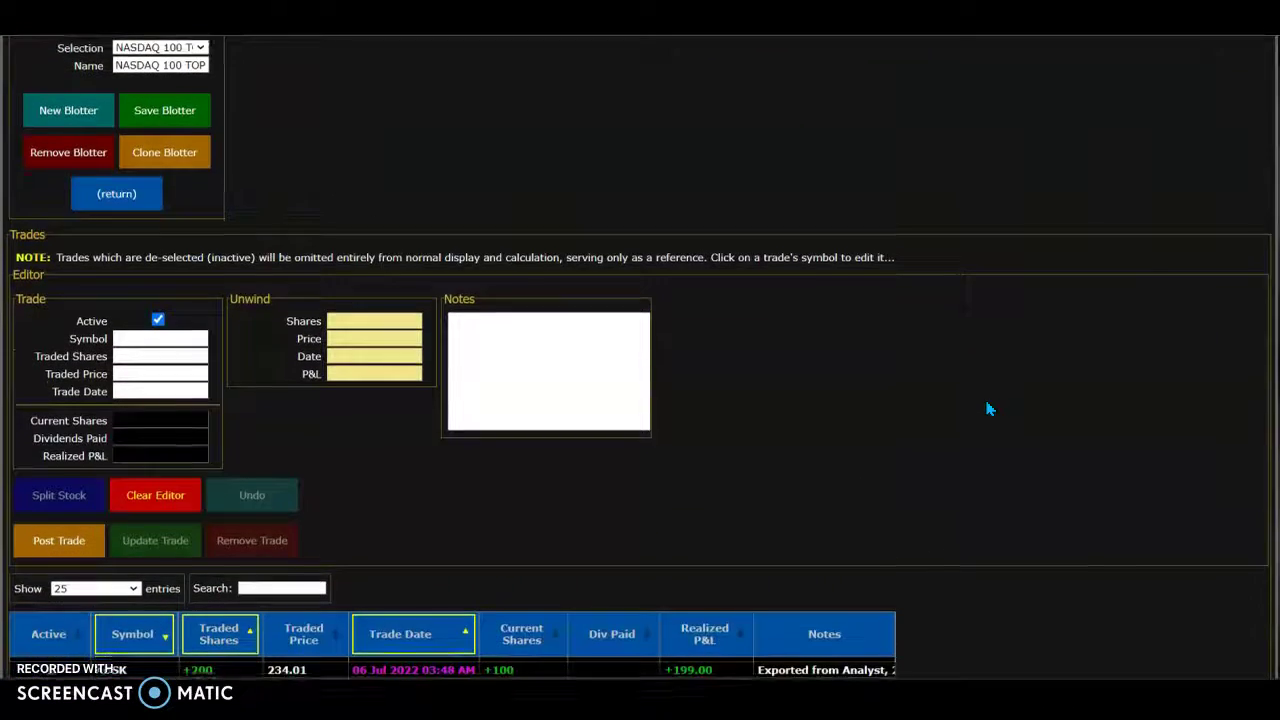